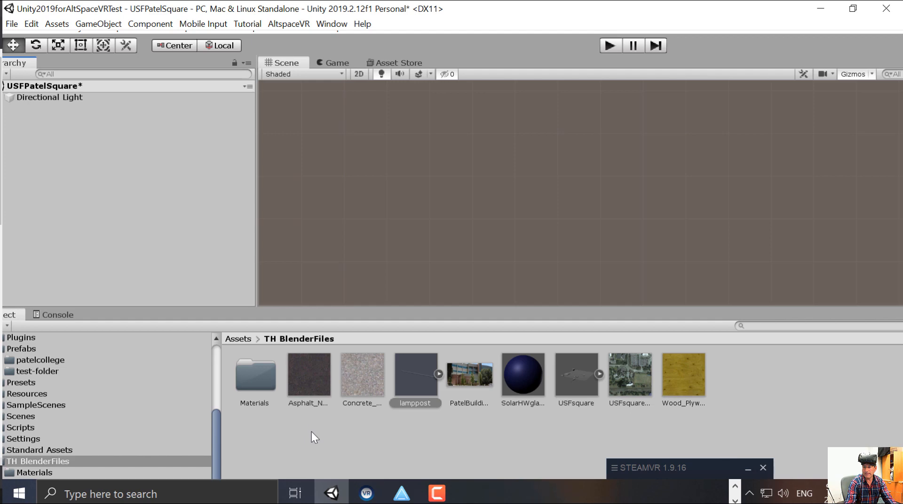
Delete the patelcollege folder, including its contents, from the project's Prefabs assets.
left_click(274, 407)
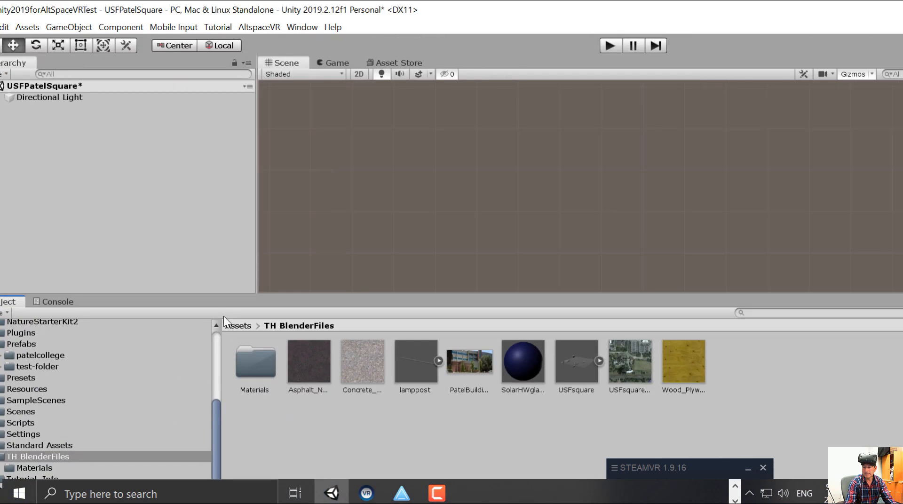
double_click(311, 13)
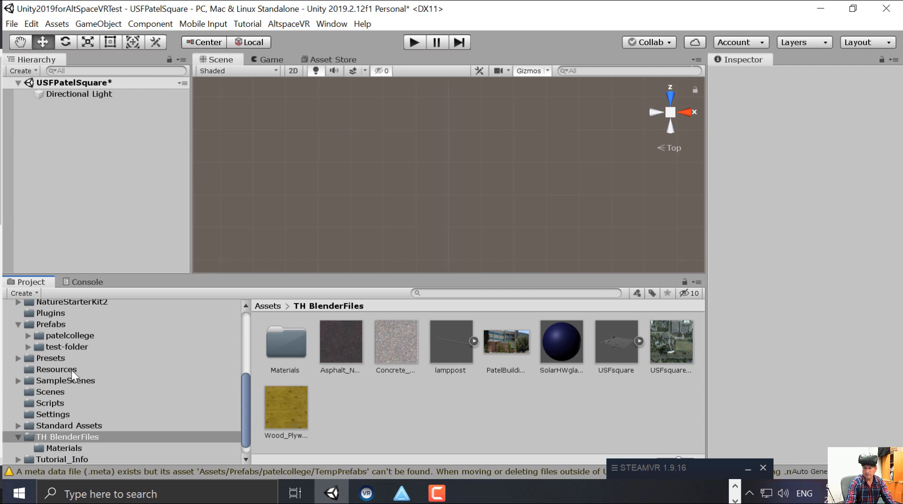
scroll(87, 415, "down", 1)
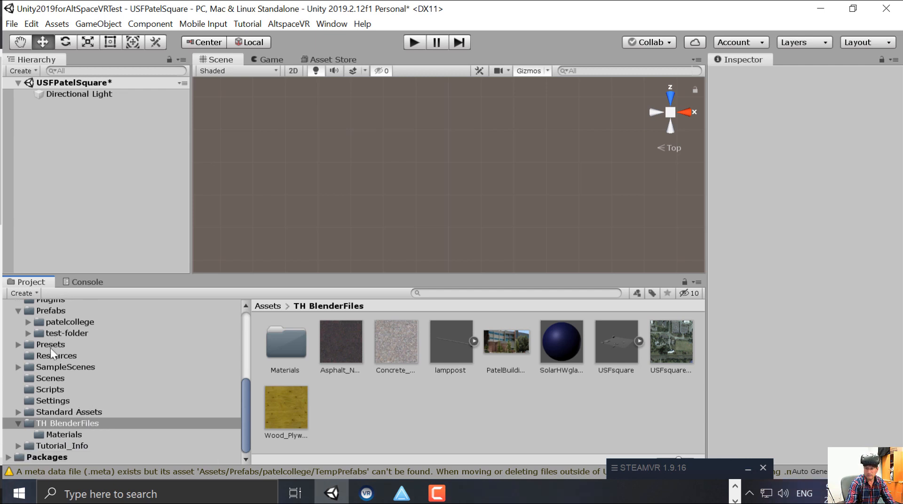
scroll(94, 379, "up", 3)
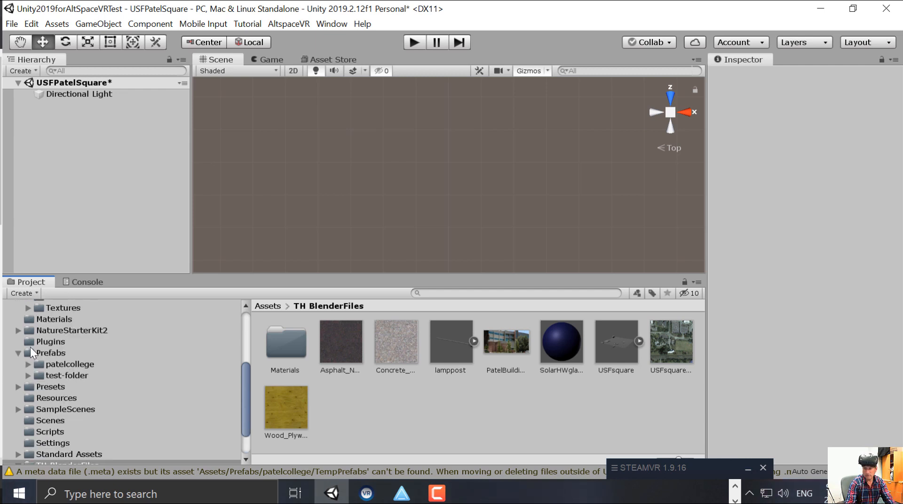
left_click(49, 353)
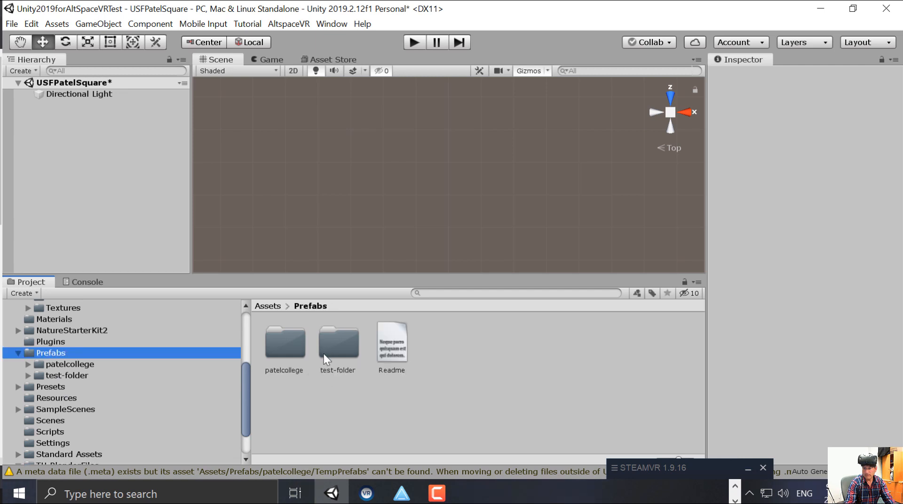
left_click(284, 352)
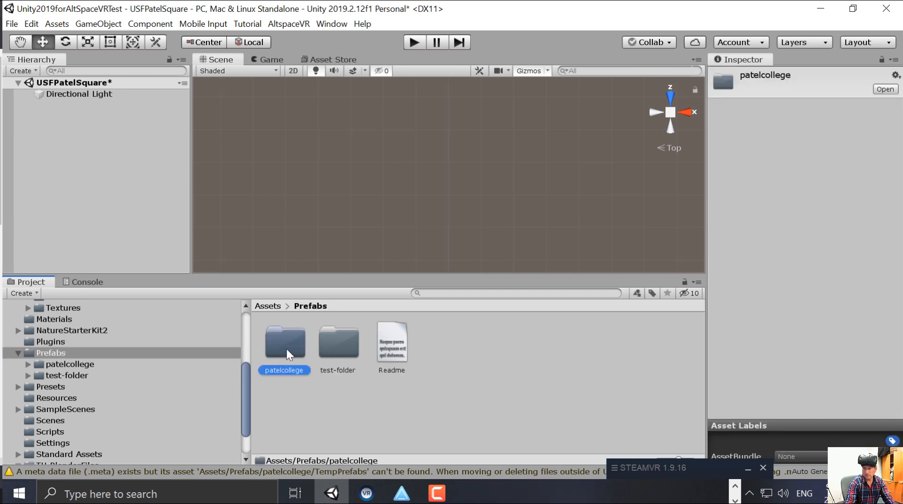
double_click(289, 347)
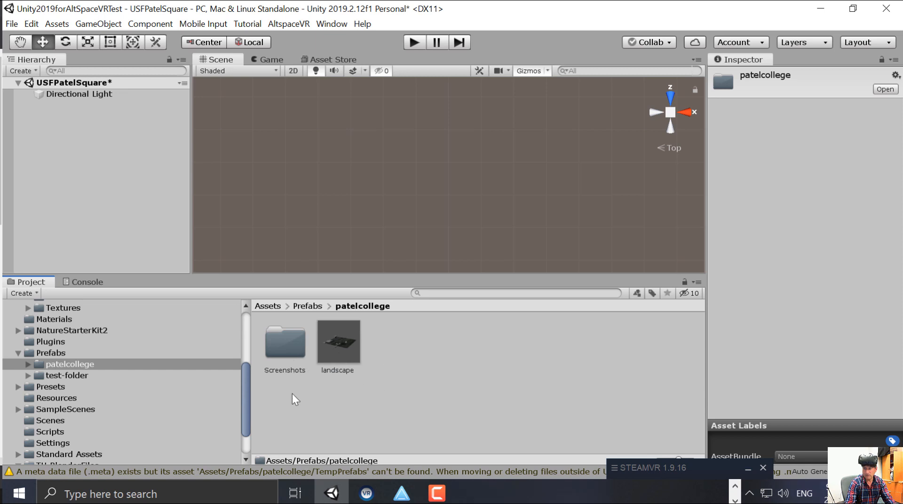
right_click(41, 365)
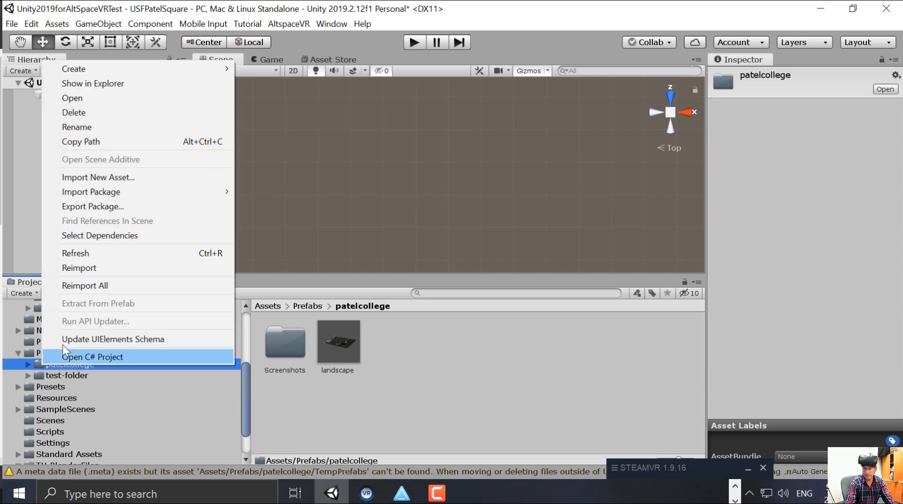
left_click(83, 113)
left_click(480, 271)
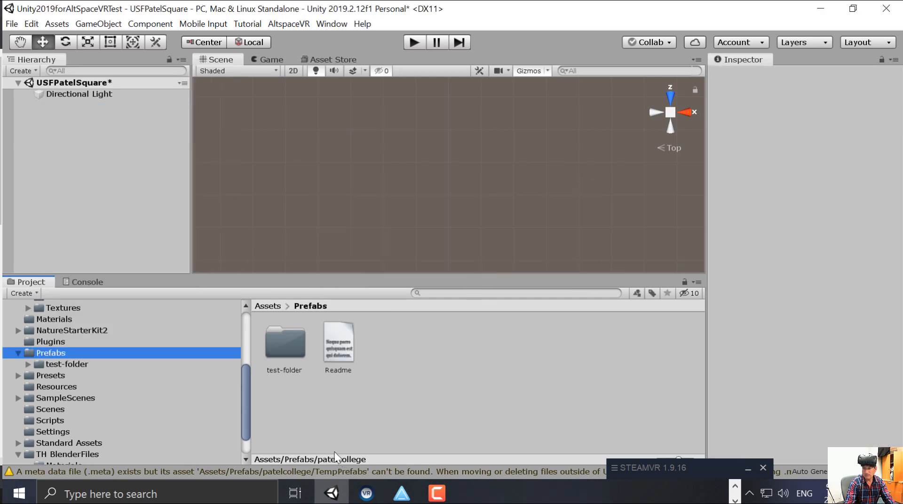
Place the USFsquare model from the TH BlenderFiles folder into the scene and view it at an angle.
scroll(227, 414, "down", 2)
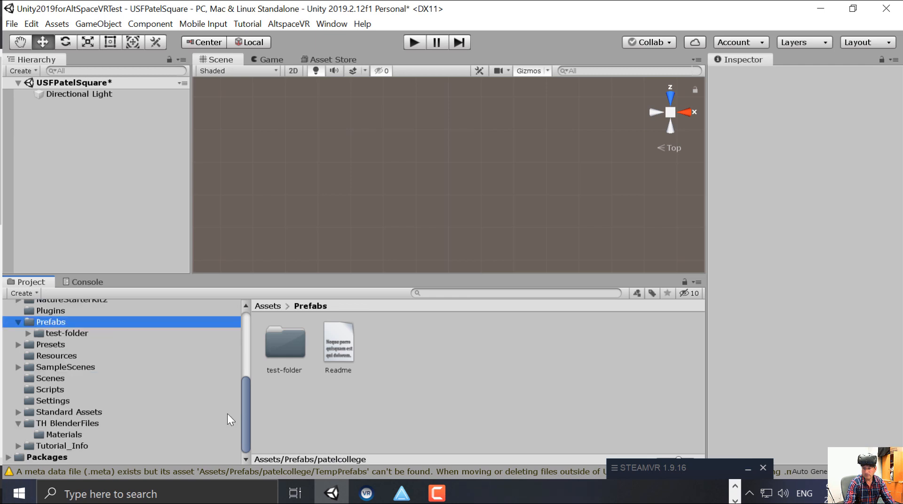
left_click(57, 422)
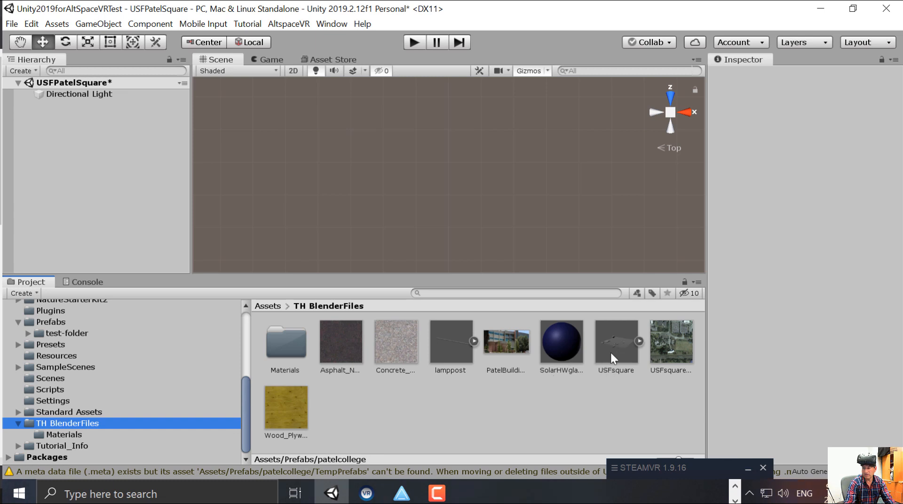
left_click_drag(612, 357, 423, 193)
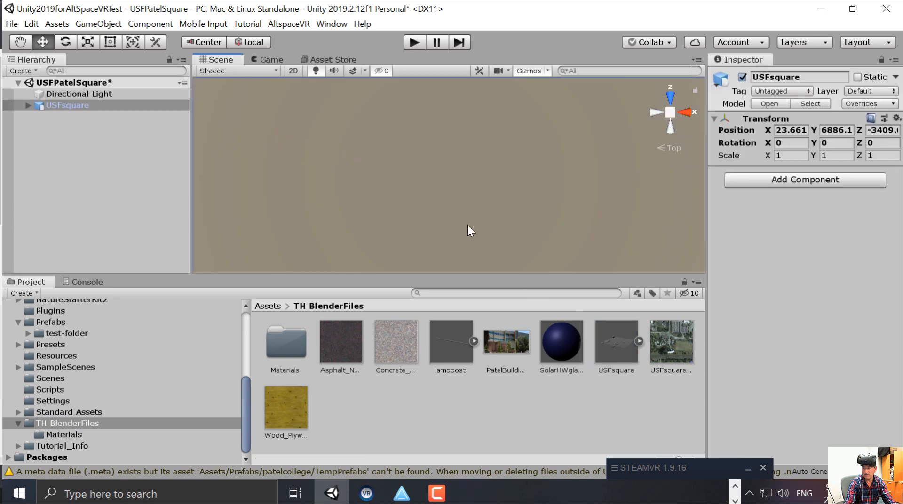
scroll(472, 208, "down", 6)
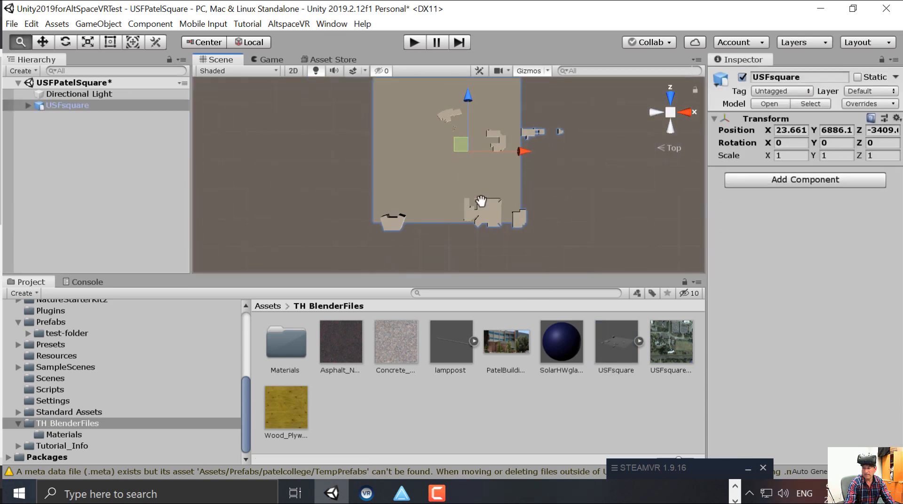
left_click_drag(488, 201, 449, 227, "alt")
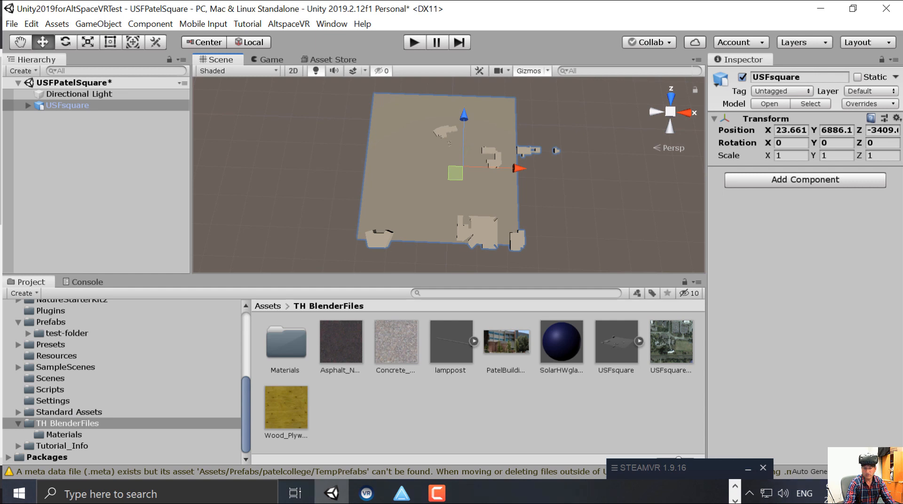
Switch to Blender, examine the USFsquare.blend buildings and satellite ground from several angles, and return to Unity.
key("alt+Tab")
key("alt+Tab")
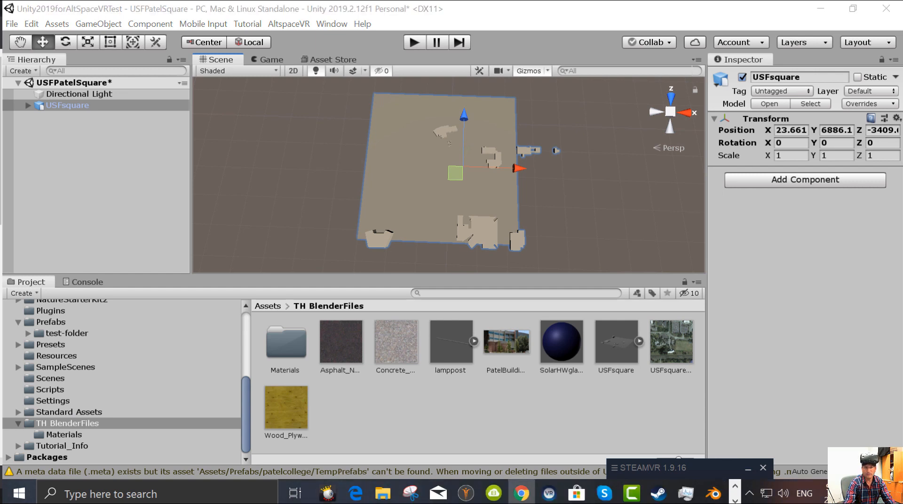
key("alt+Tab")
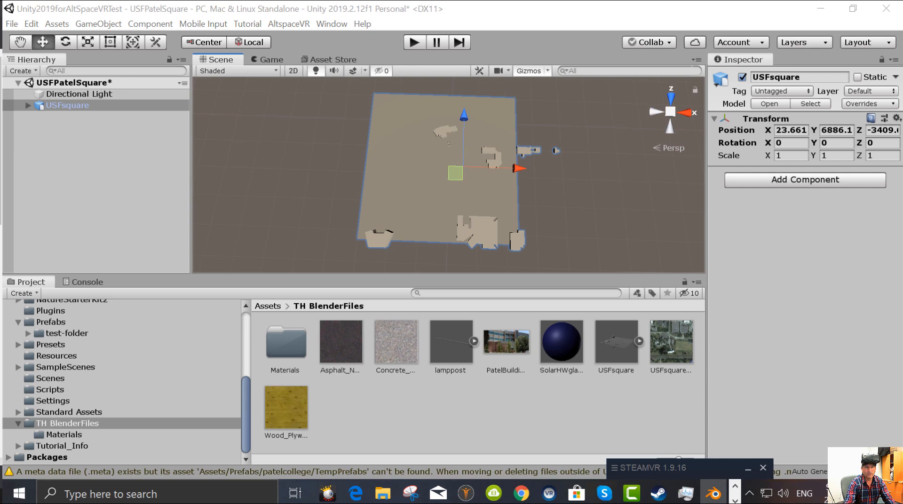
key("alt+Tab")
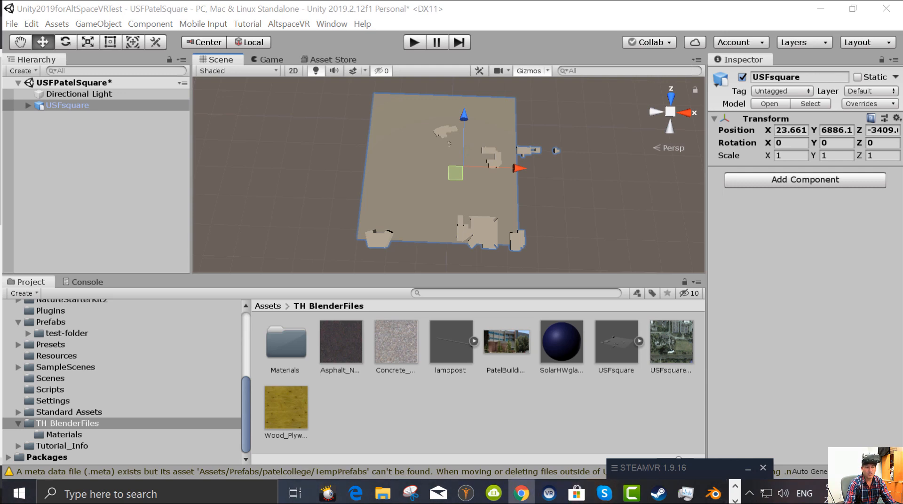
key("alt+Tab")
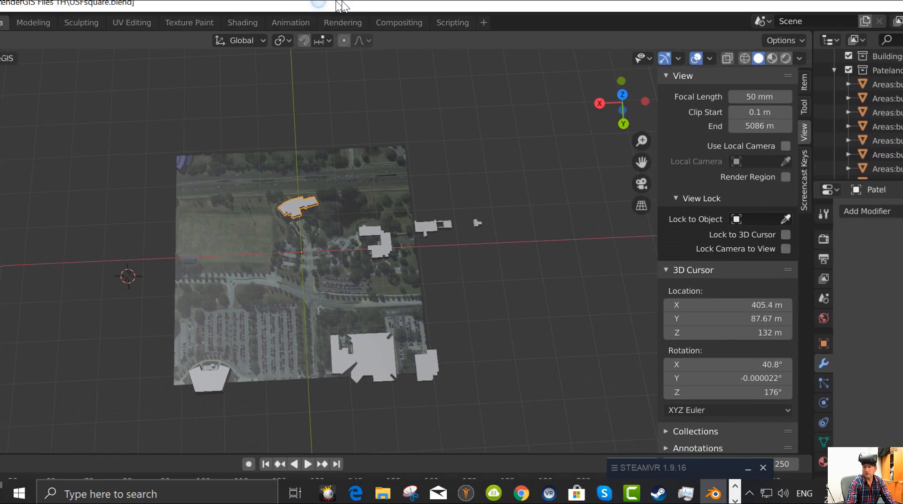
left_click_drag(342, 6, 393, 9)
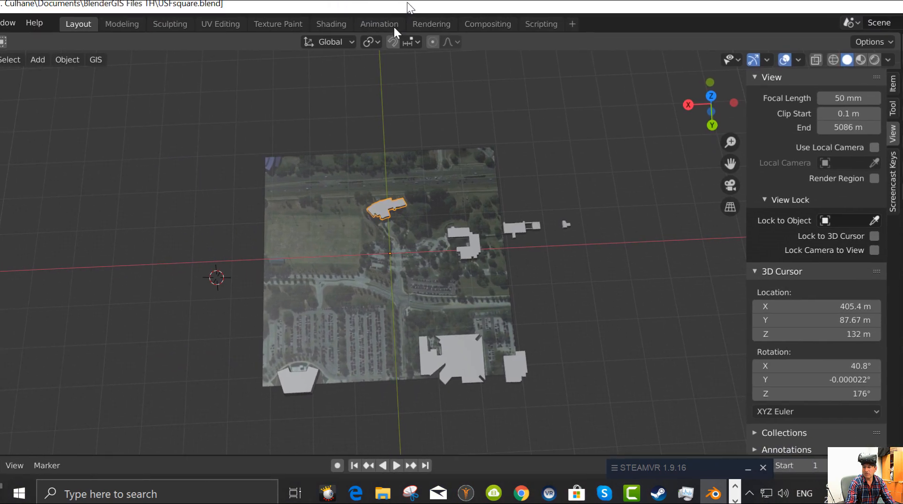
scroll(442, 271, "up", 4)
scroll(430, 275, "down", 4)
middle_click_drag(429, 276, 357, 143)
scroll(416, 278, "up", 7)
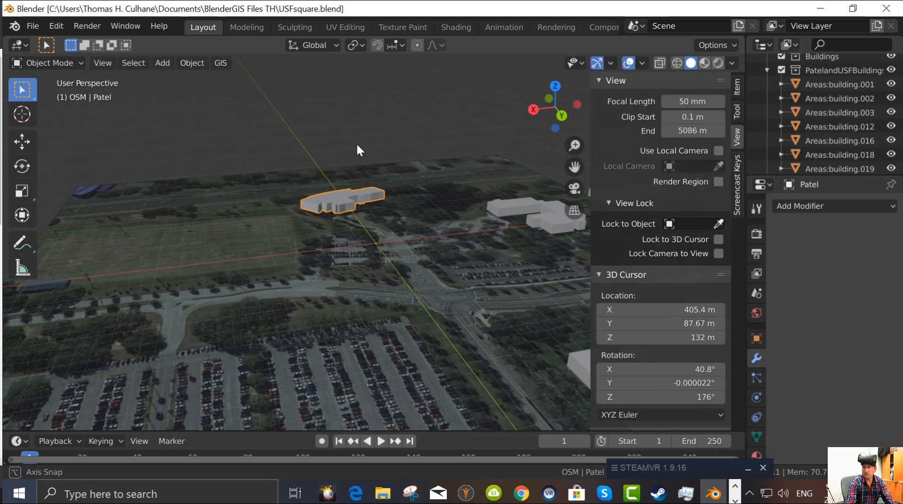
left_click(819, 4)
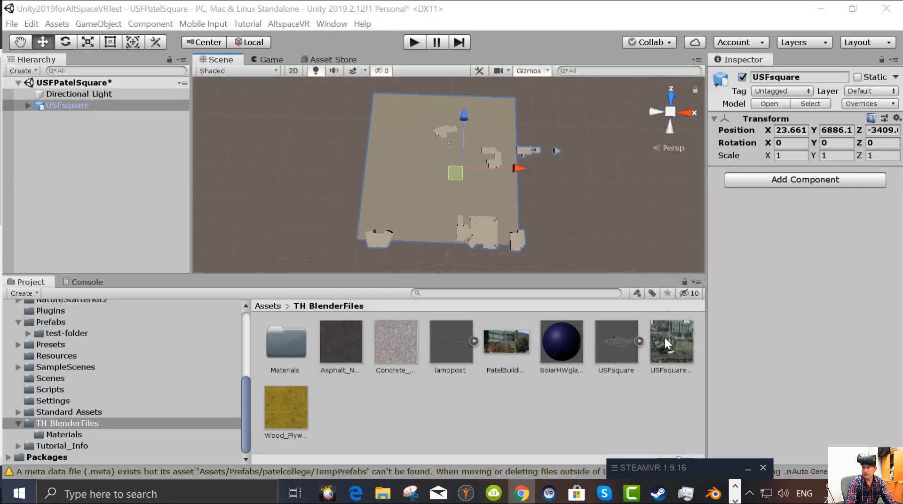
Apply the USFsquare satellite image from TH BlenderFiles to the model's ground plane.
left_click_drag(667, 348, 421, 207)
left_click(68, 106)
scroll(455, 213, "up", 4)
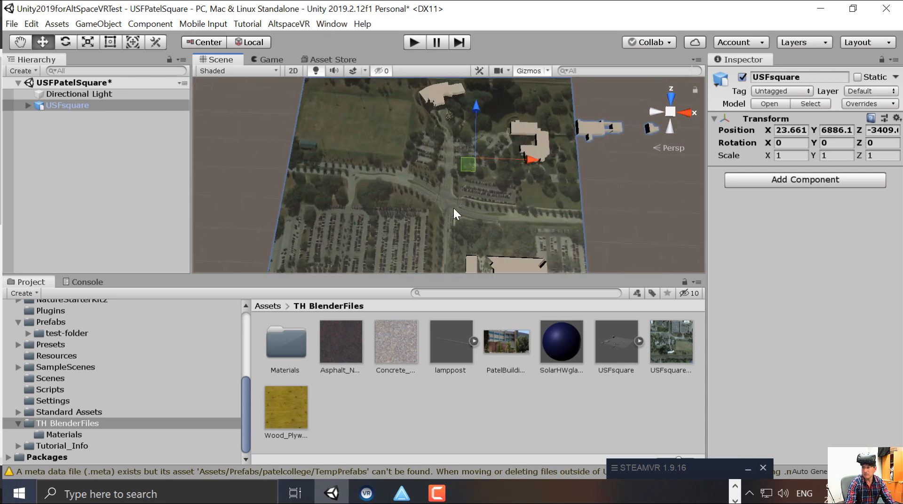
scroll(454, 209, "down", 4)
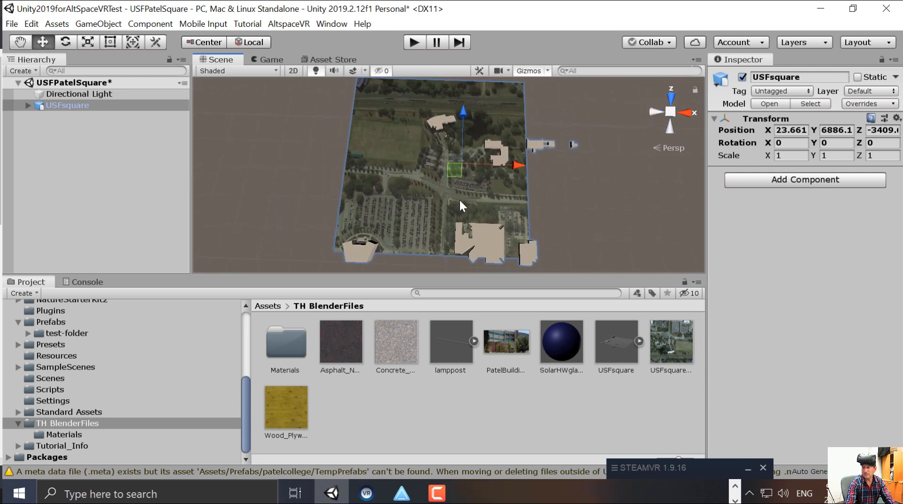
Select the imported tree in front of the Patel building and inspect its surroundings.
scroll(606, 228, "up", 6)
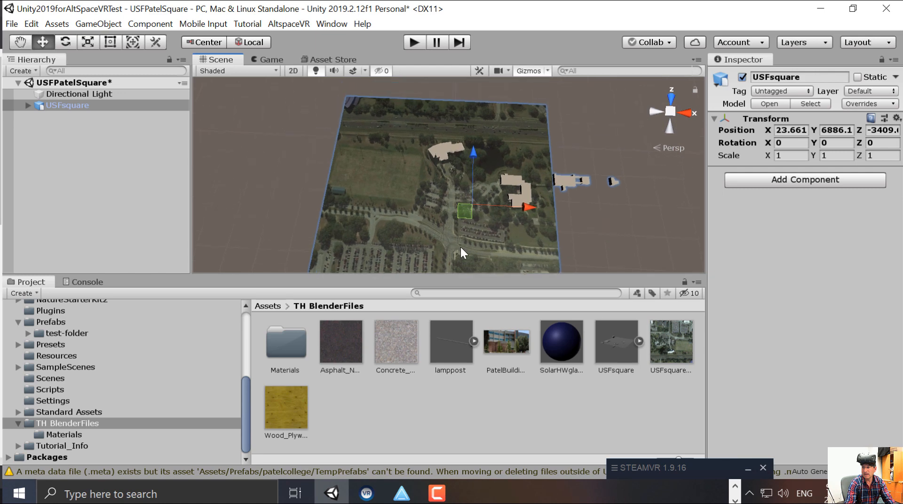
scroll(477, 235, "up", 5)
left_click(472, 117)
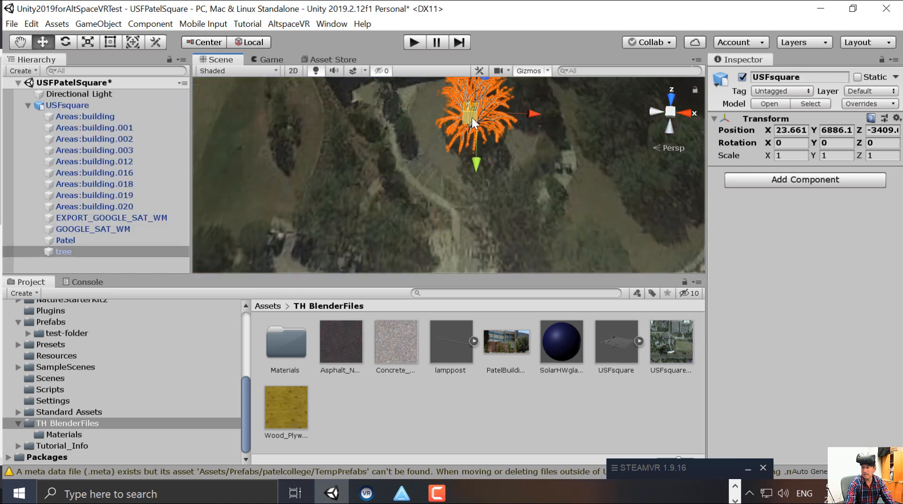
mouse_move(472, 218)
middle_mouse_down()
mouse_move(475, 199)
mouse_move(463, 218)
middle_mouse_up()
scroll(461, 218, "down", 5)
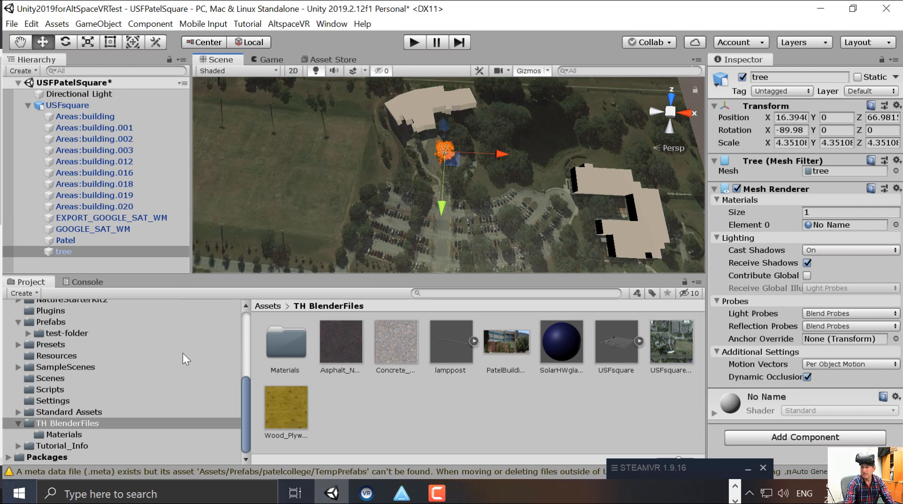
Open the Nature folder of the NatureStarterKit2 assets and bring its bush prefabs into view.
scroll(116, 417, "up", 5)
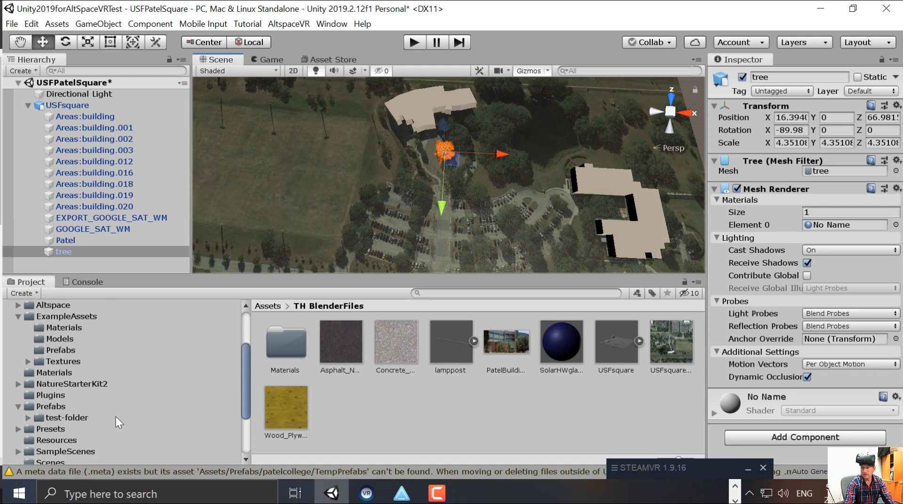
scroll(116, 418, "down", 4)
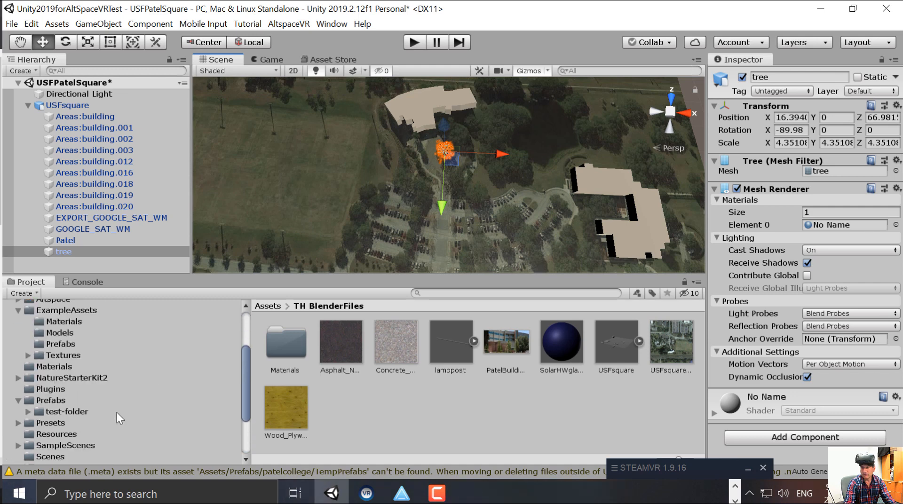
left_click(27, 336)
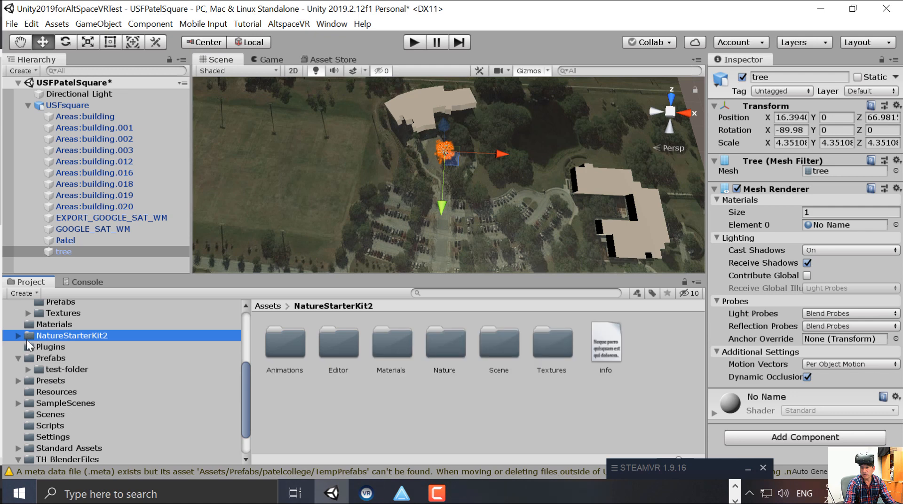
left_click(17, 336)
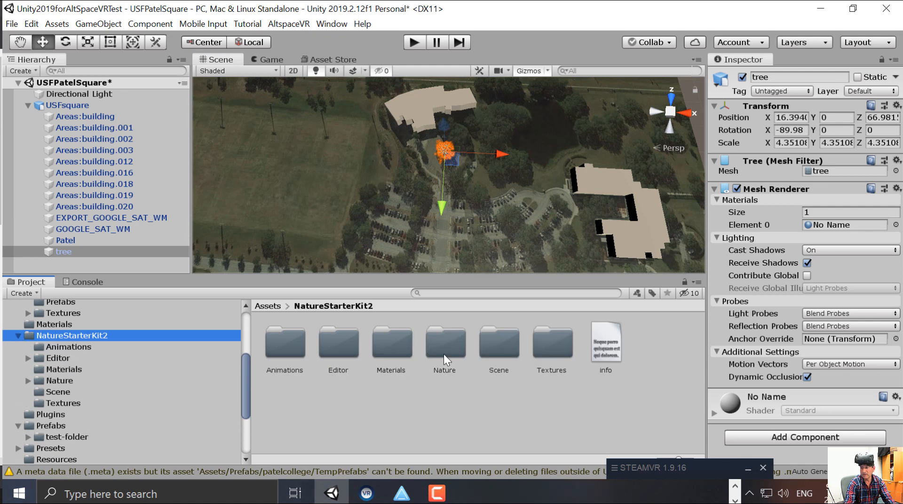
double_click(448, 345)
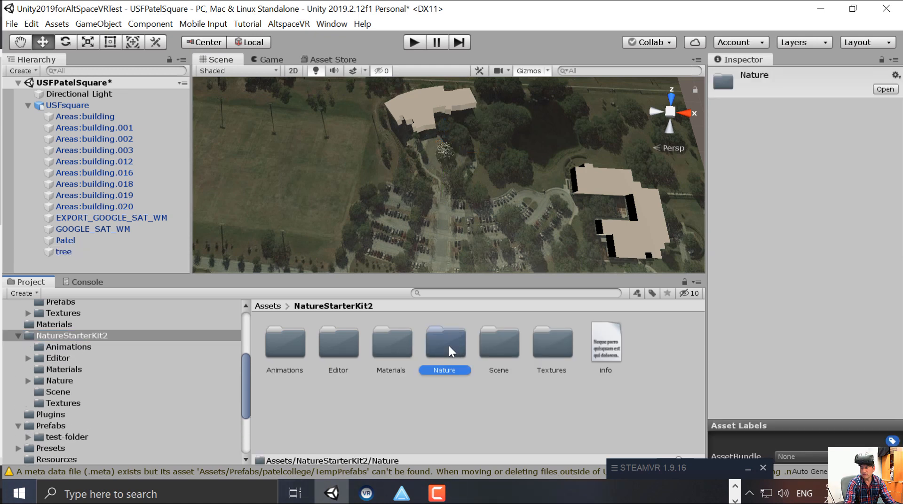
scroll(489, 386, "down", 2)
scroll(492, 365, "up", 1)
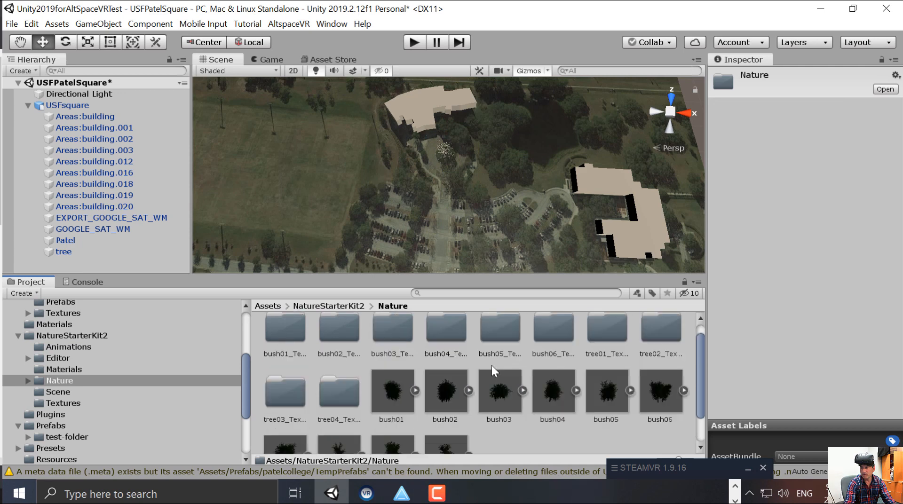
Place the bush03 prefab in the scene and move it close to the front of the Patel building.
left_click_drag(496, 390, 419, 150)
left_click_drag(477, 151, 467, 148)
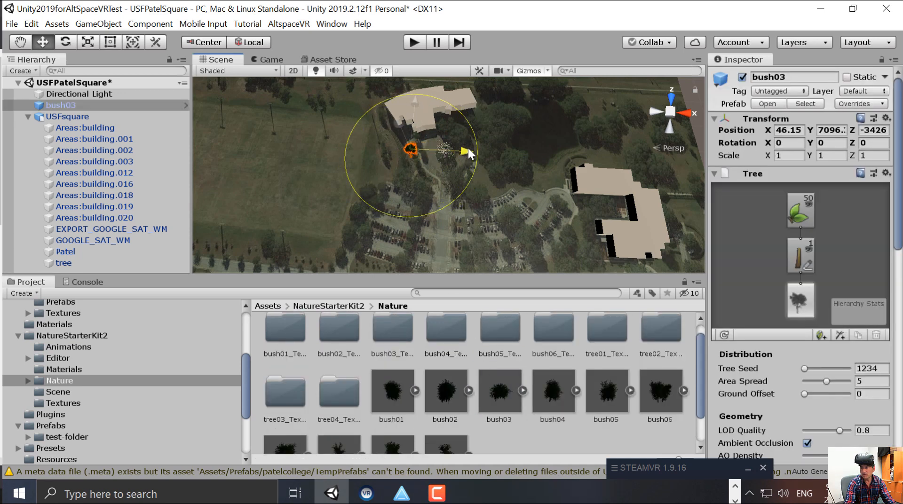
left_click_drag(409, 156, 391, 120)
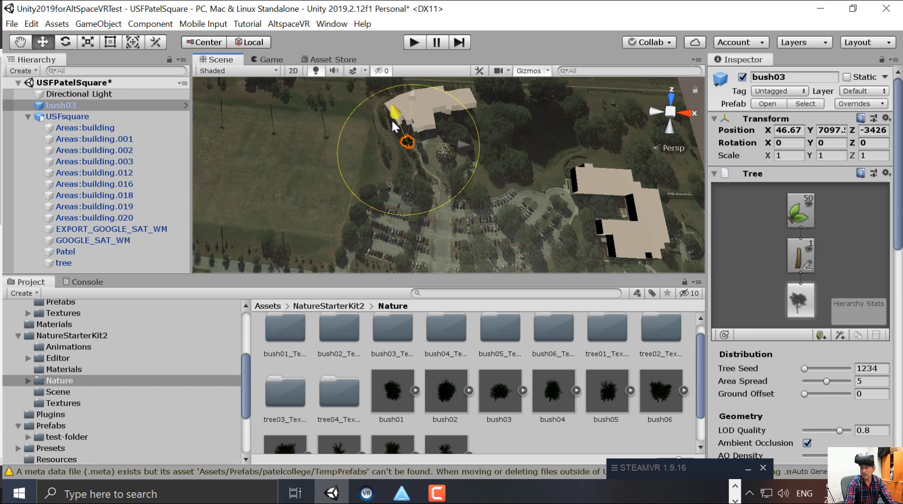
Place the bush05 prefab in the scene near the front of the Patel building.
left_click(603, 395)
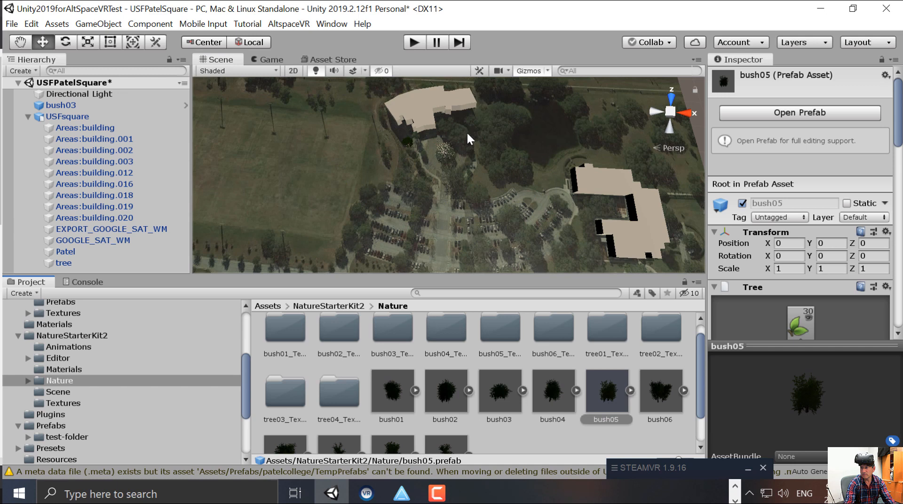
left_click_drag(604, 395, 444, 131)
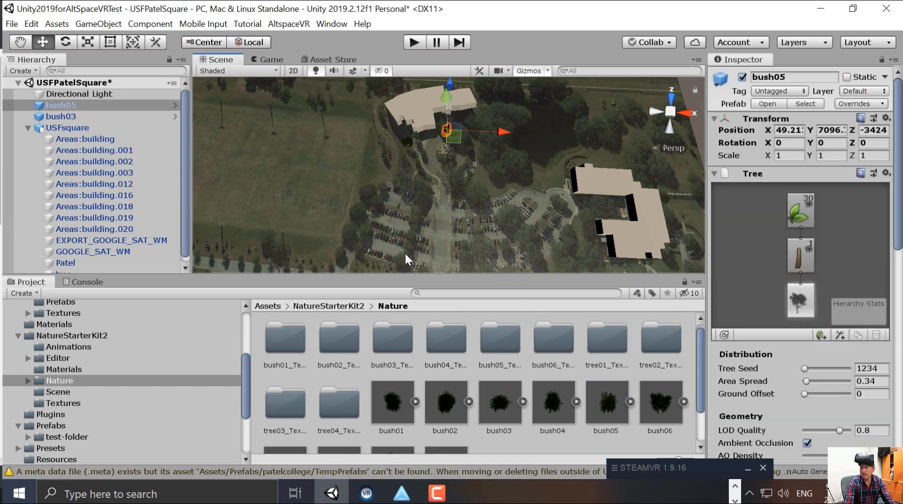
key("f")
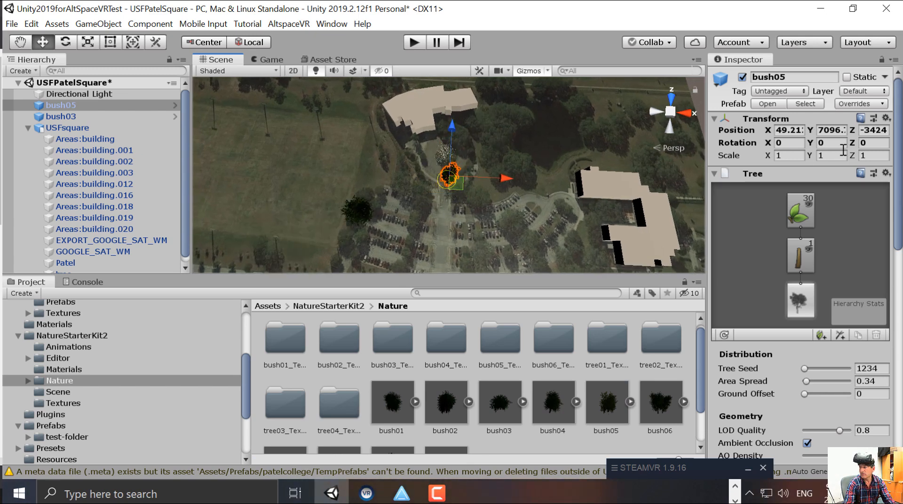
Set the Y position of both bush05 and bush03 to 0.
left_click(831, 130)
type("0")
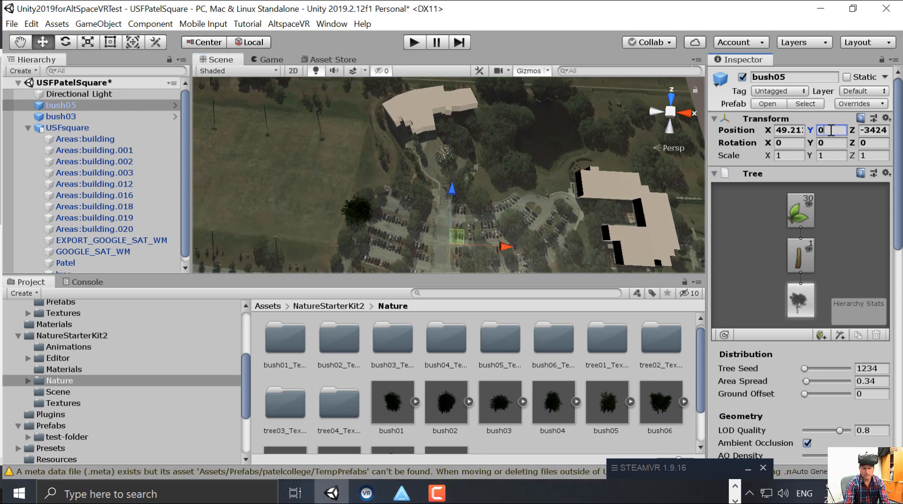
left_click(360, 214)
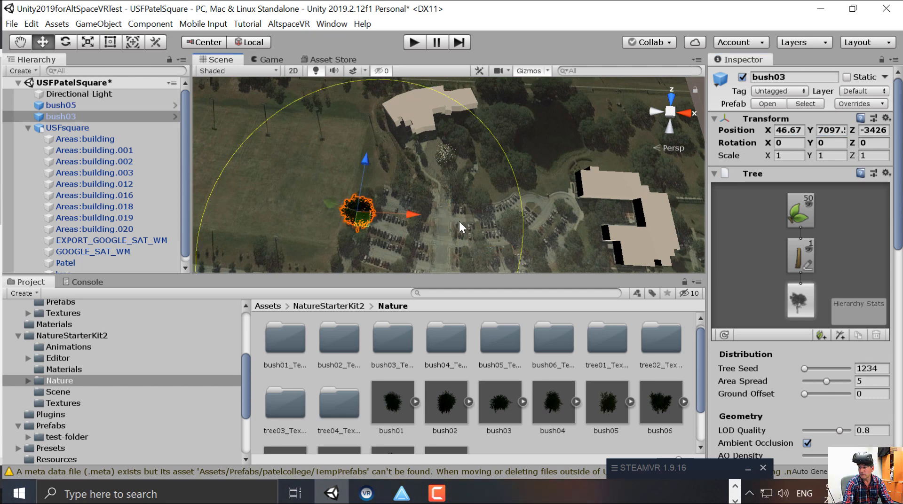
left_click(833, 132)
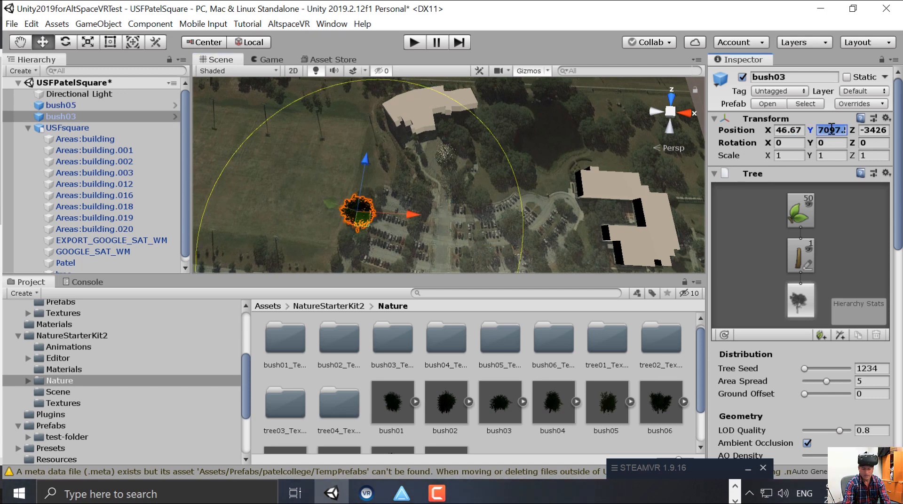
type("0")
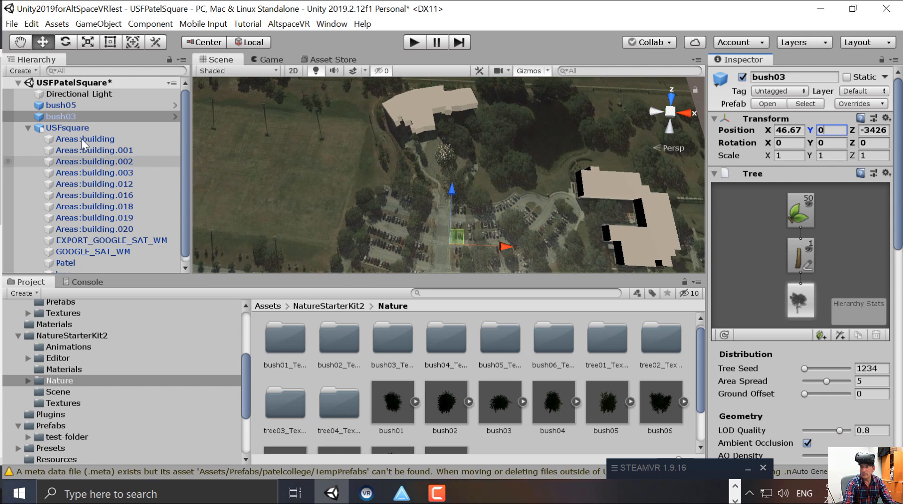
Set the X and Z position of bush05 to 0.
left_click(69, 105)
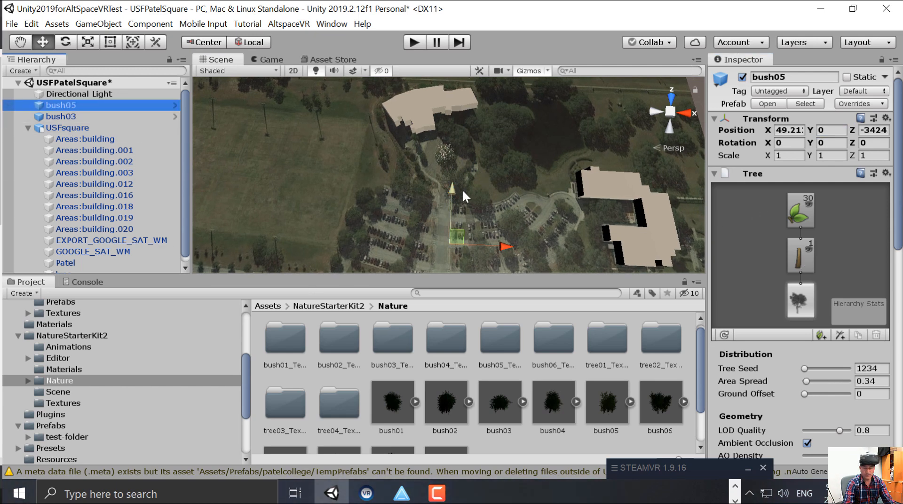
key("f")
scroll(480, 208, "down", 3)
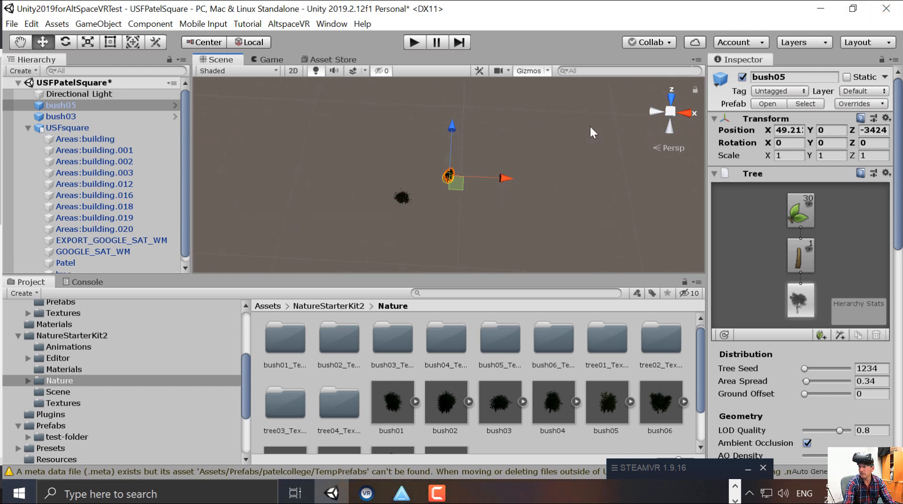
scroll(591, 136, "up", 2)
left_click(76, 129)
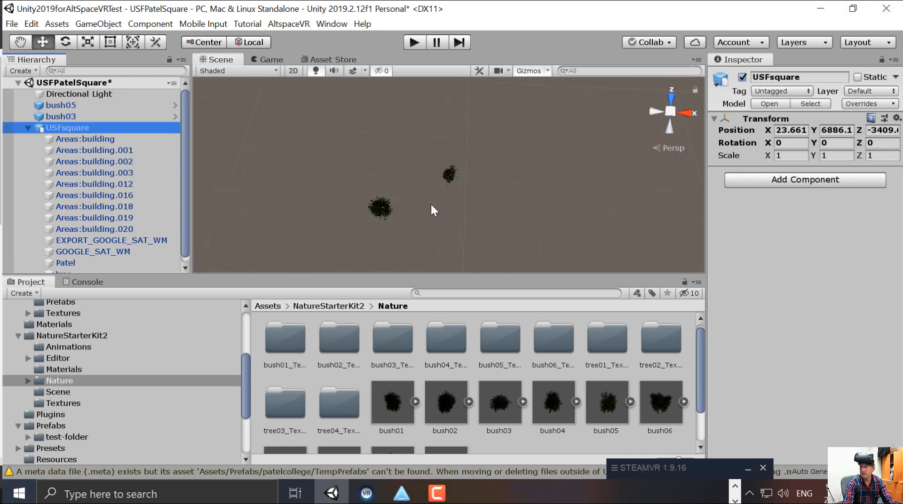
left_click(59, 105)
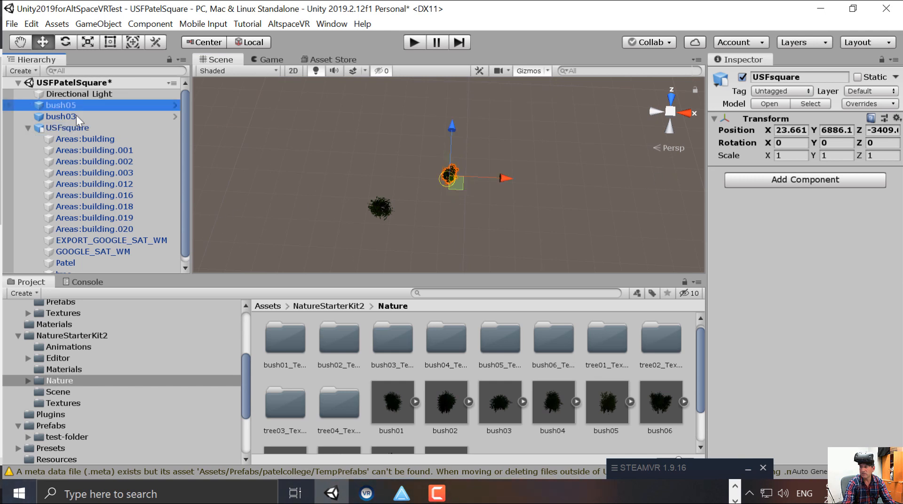
left_click(791, 131)
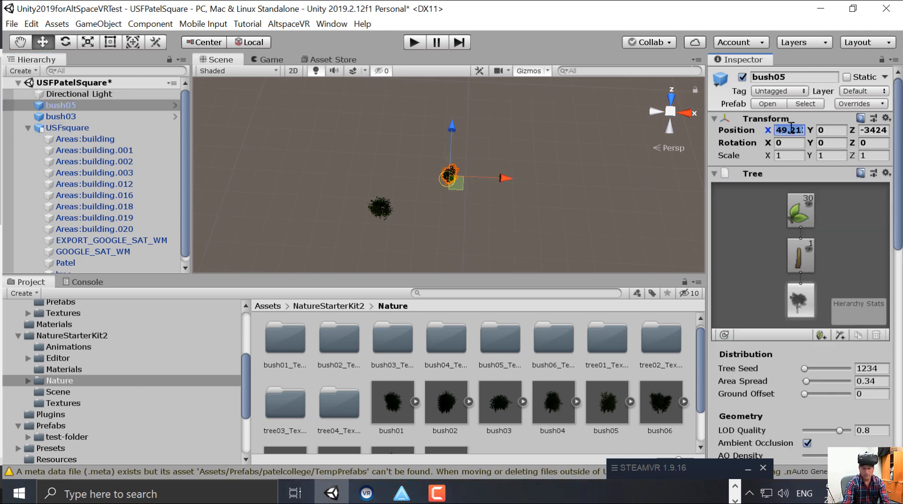
type("0")
left_click(873, 129)
type("01")
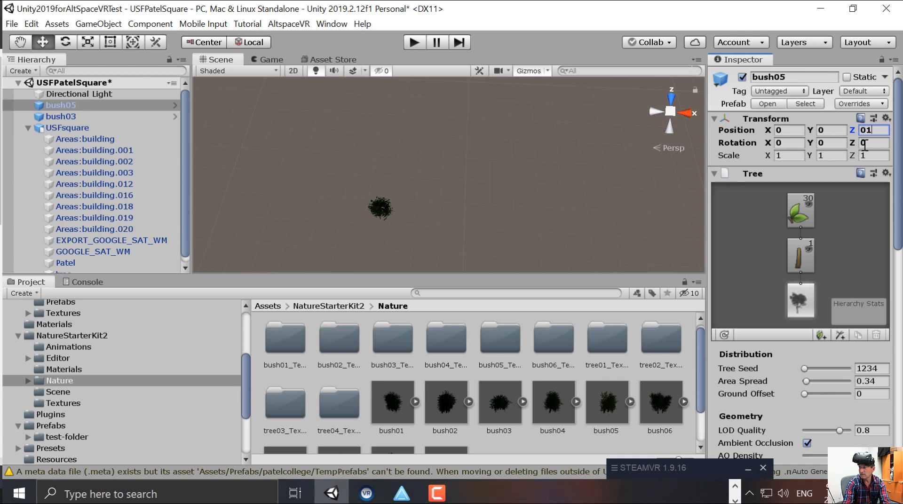
key("BackSpace")
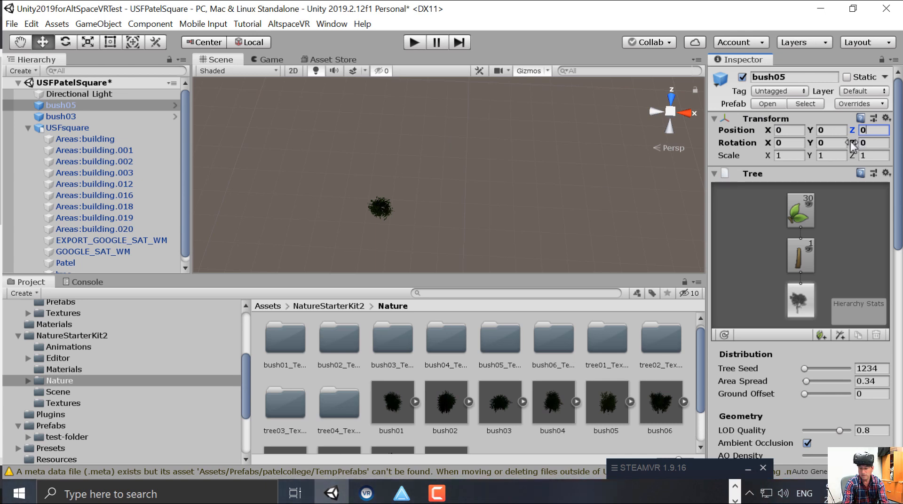
Set the X and Z position of bush03 to 0.
left_click(373, 207)
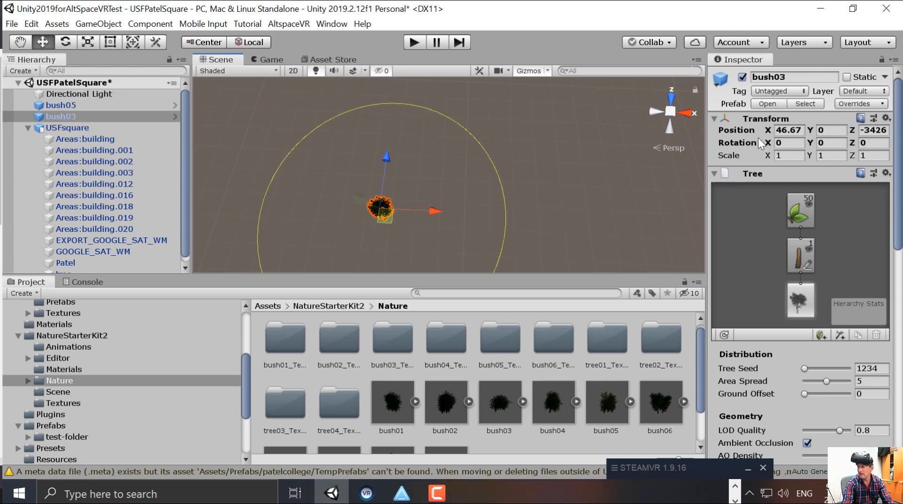
left_click(783, 130)
type("0")
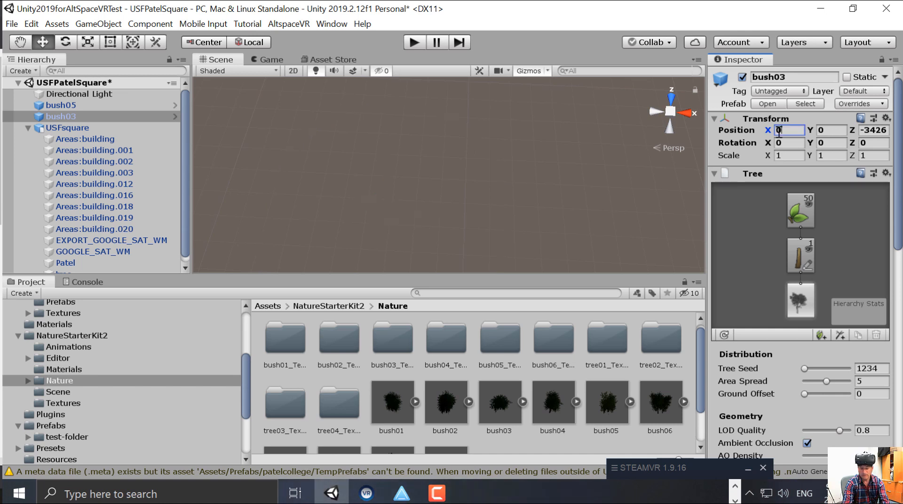
left_click(875, 130)
left_click(431, 181)
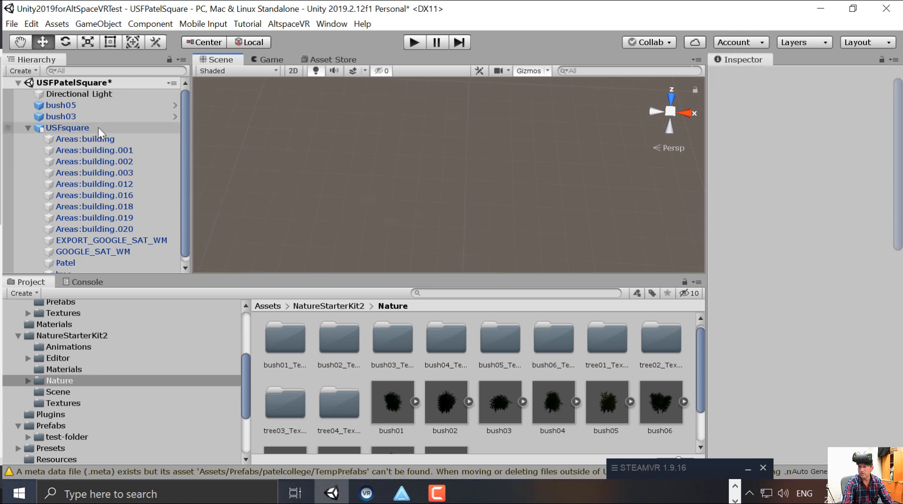
Frame bush05 and examine where the two bushes sit around the scene origin.
left_click(55, 108)
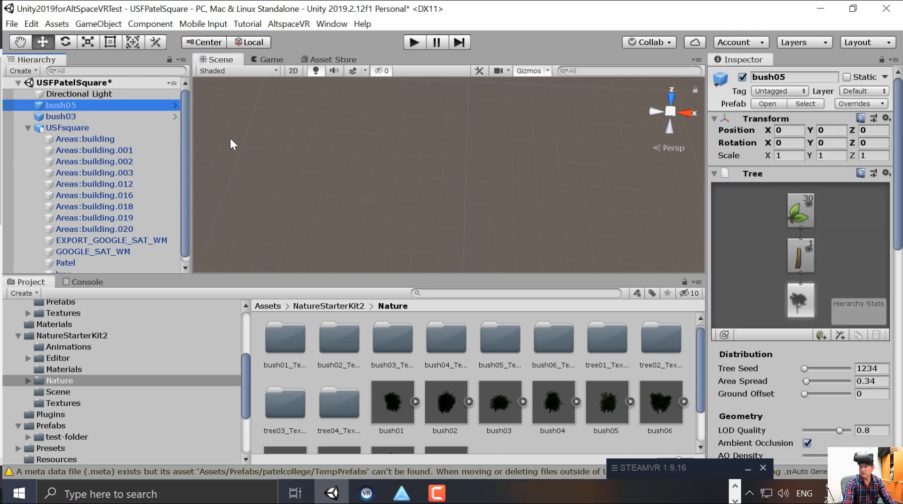
key("f")
scroll(402, 166, "down", 3)
scroll(400, 159, "up", 3)
scroll(401, 158, "down", 3)
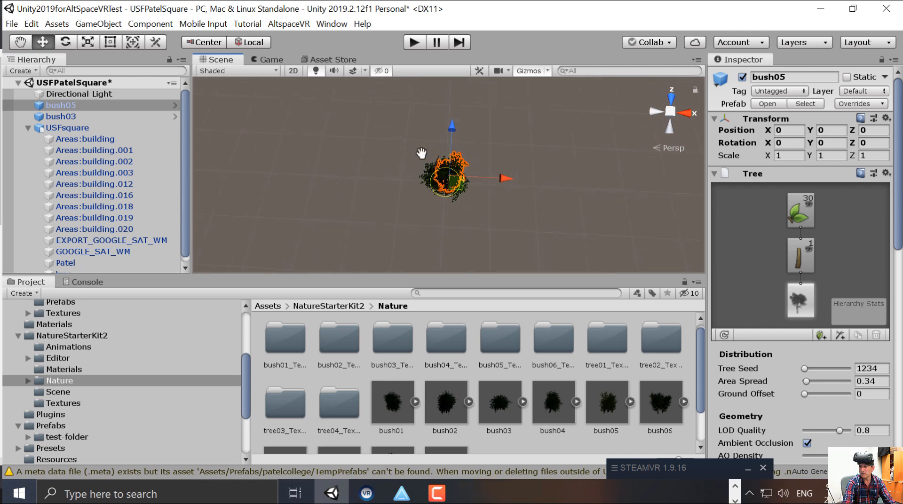
middle_click_drag(422, 155, 359, 180)
scroll(373, 169, "down", 5)
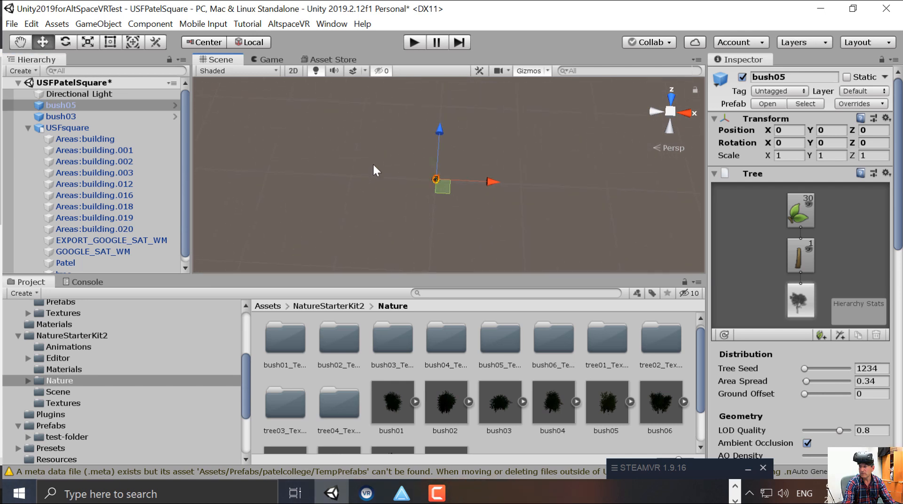
Set the X, Y and Z position of the USFsquare model to 0.
left_click(66, 128)
key("f")
scroll(442, 190, "down", 3)
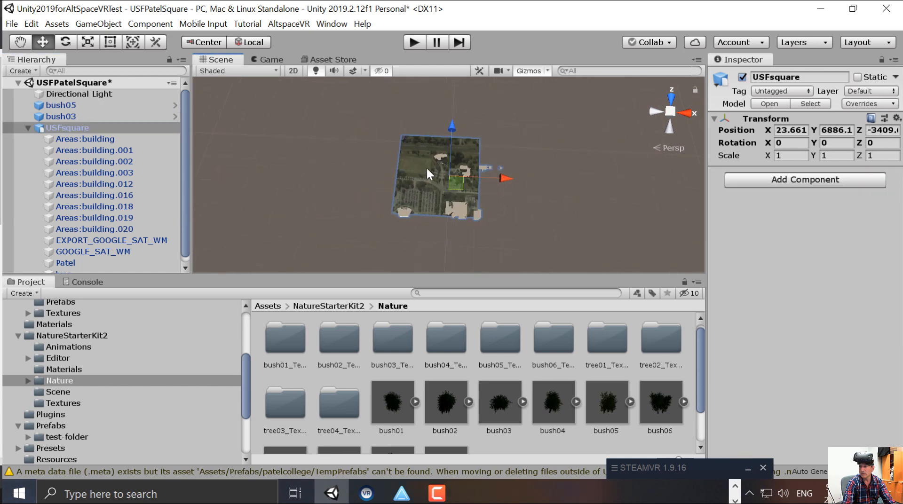
double_click(791, 129)
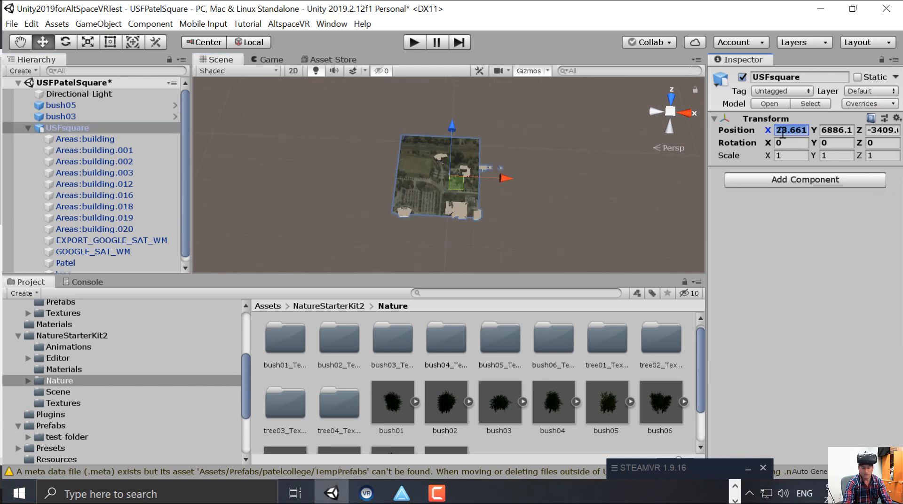
type("0")
double_click(841, 130)
type("0")
key("Tab")
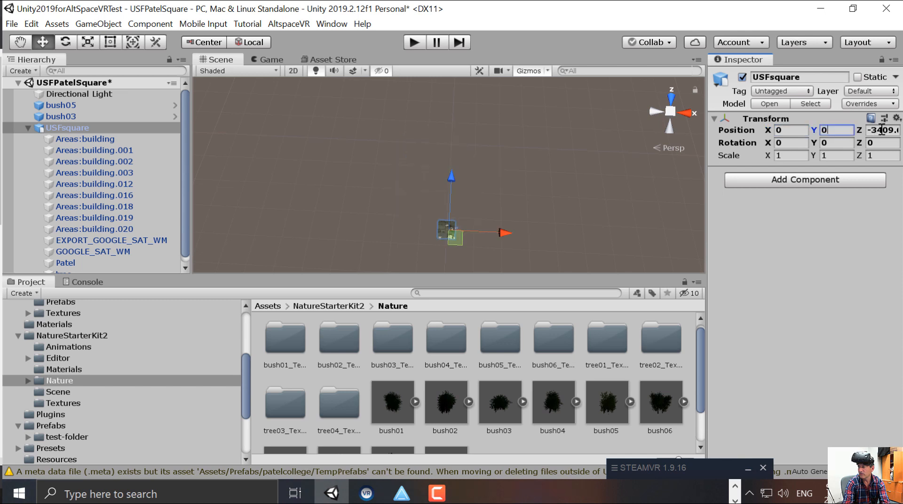
type("0")
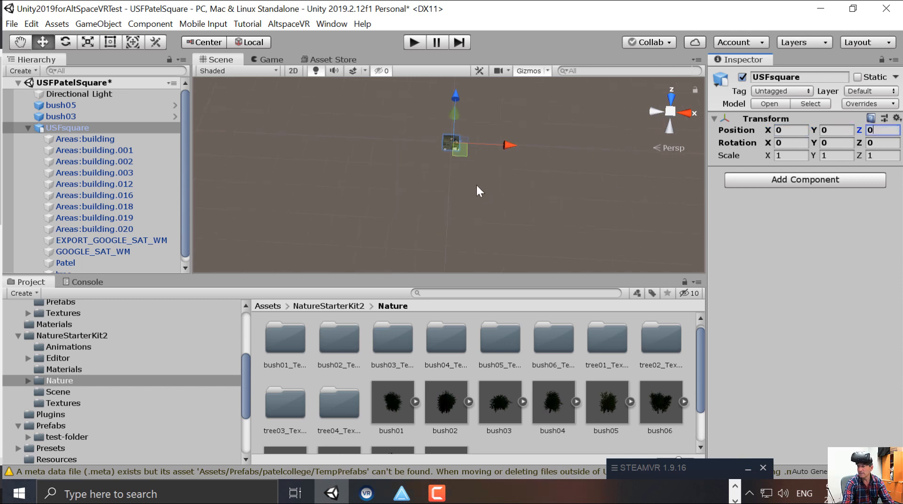
Move bush05 off the origin of the USFsquare model to Y -3 and Z 18.
left_click(386, 184)
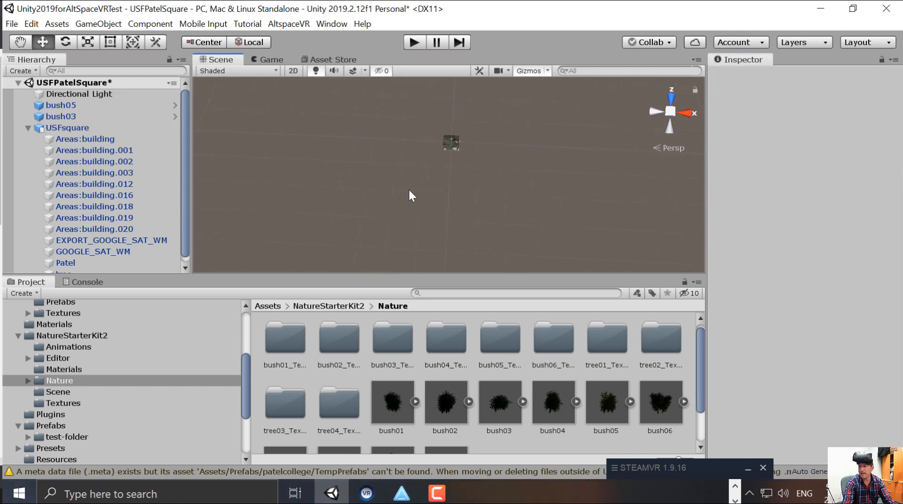
left_click(453, 147)
key("f")
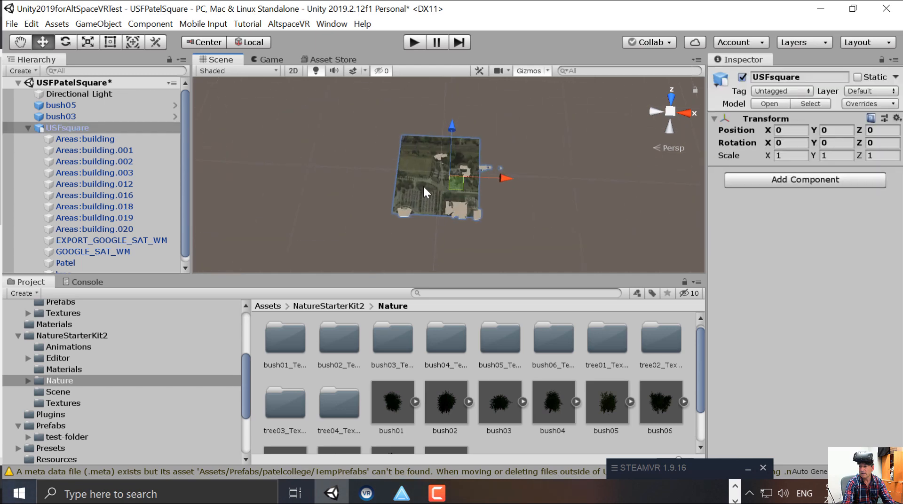
scroll(354, 175, "up", 4)
scroll(354, 175, "up", 5)
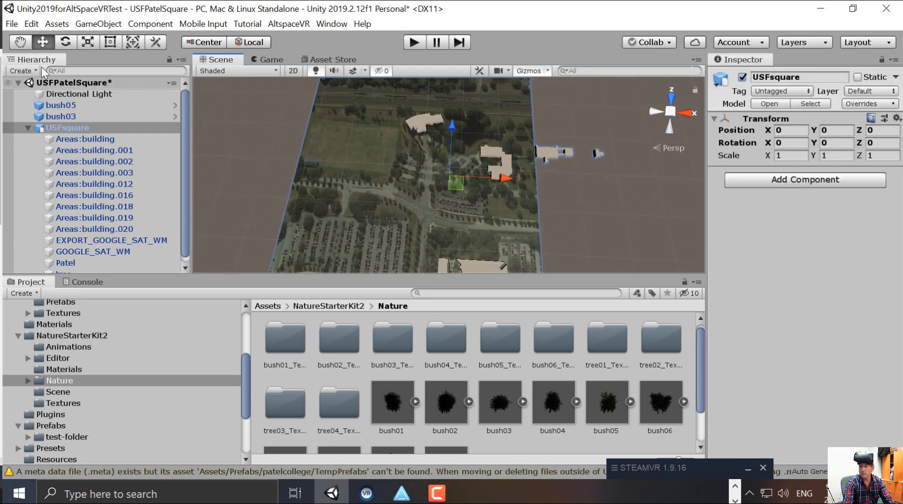
left_click(53, 105)
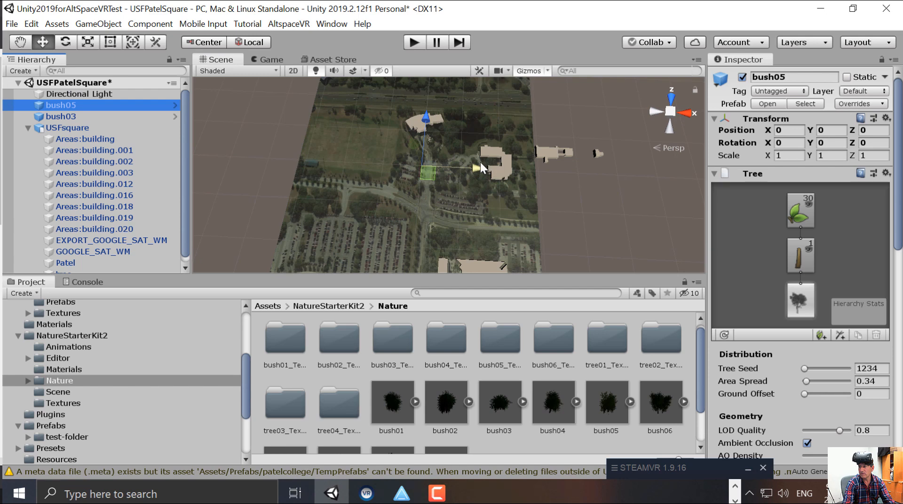
left_click_drag(423, 120, 422, 157)
key("f")
key("f")
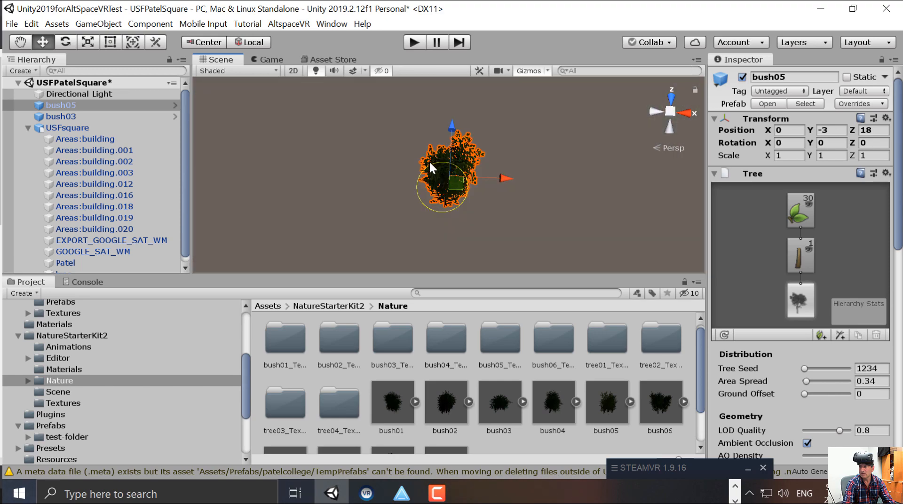
Move bush05 toward the front of the Patel building, to about X -25 and Z 81.3.
scroll(422, 165, "down", 10)
scroll(419, 163, "down", 10)
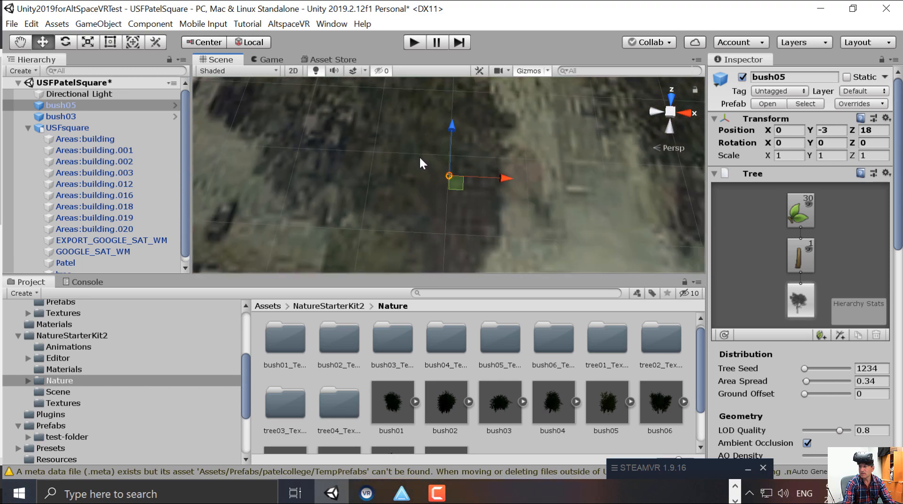
scroll(431, 162, "down", 3)
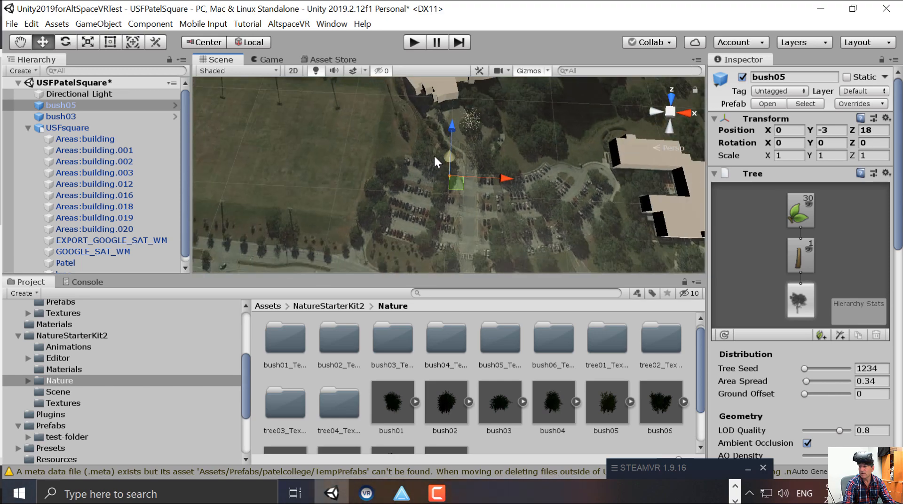
left_click_drag(450, 128, 437, 61)
left_click_drag(498, 125, 470, 117)
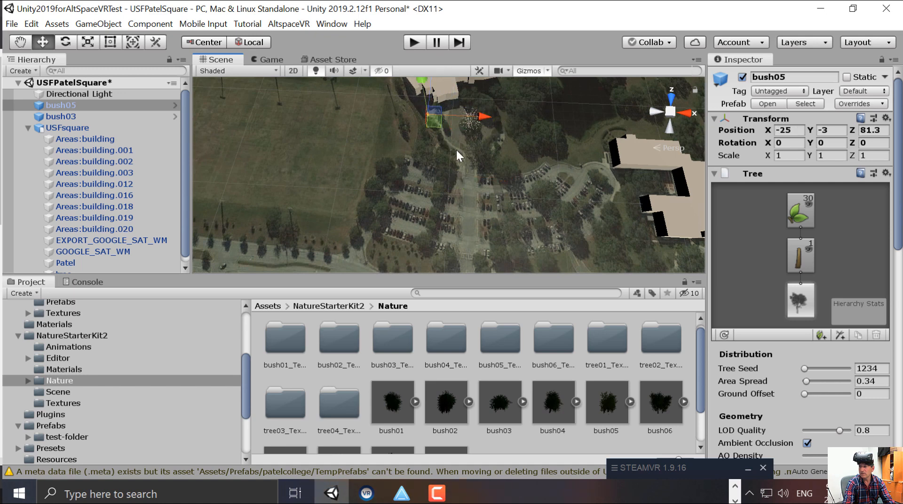
Scale bush05 to about 1.48 in X and Z and about 0.95 in Y, and orbit to see it from the side.
left_click(87, 43)
left_click_drag(429, 114, 426, 137)
scroll(422, 142, "up", 2)
key("f")
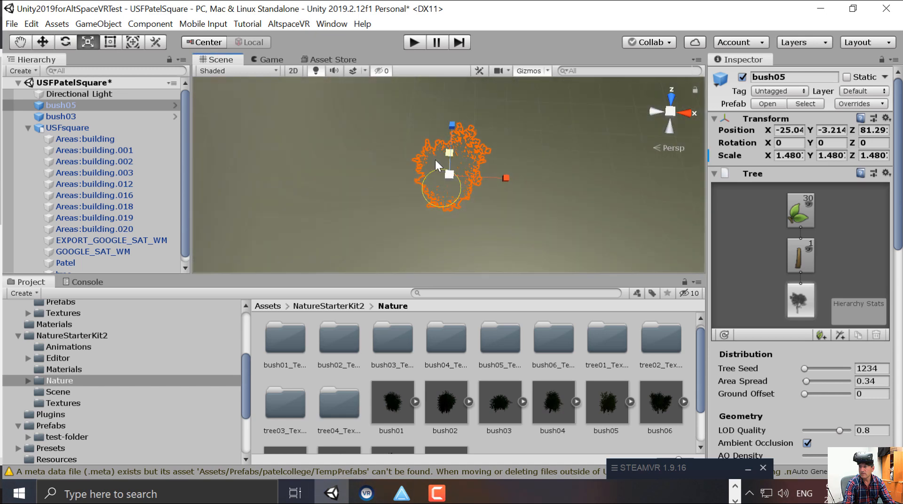
left_click_drag(450, 152, 484, 194)
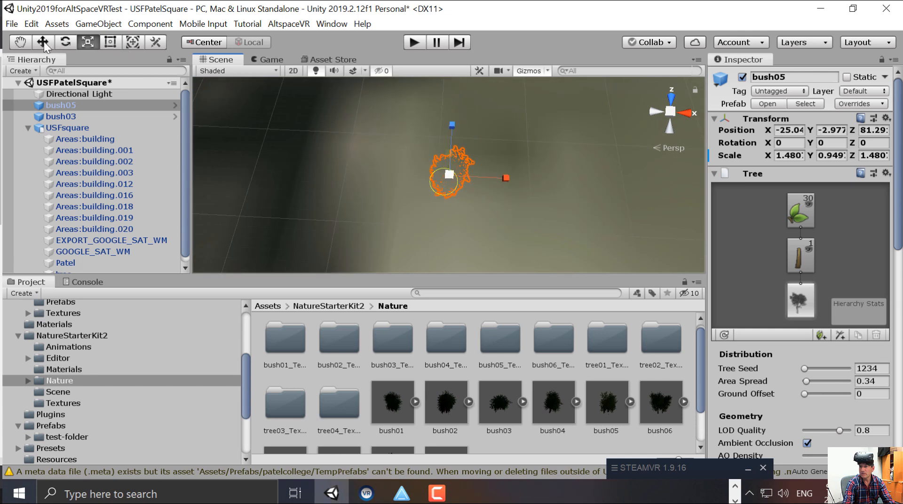
left_click_drag(449, 238, 510, 168, "alt")
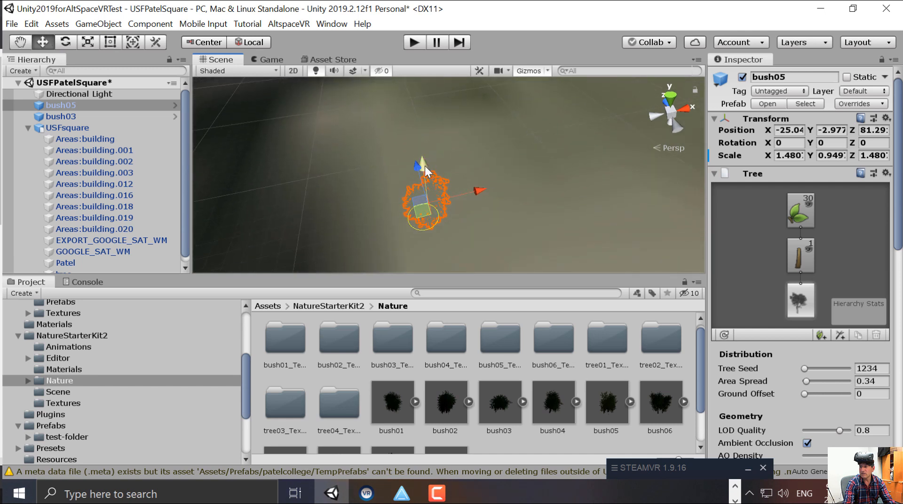
Shift bush05 to about Z 81.69 and raise it to Y 0.13 in front of the Patel building.
mouse_move(417, 167)
left_mouse_down()
mouse_move(382, 58)
mouse_move(423, 180)
mouse_move(415, 155)
left_mouse_up()
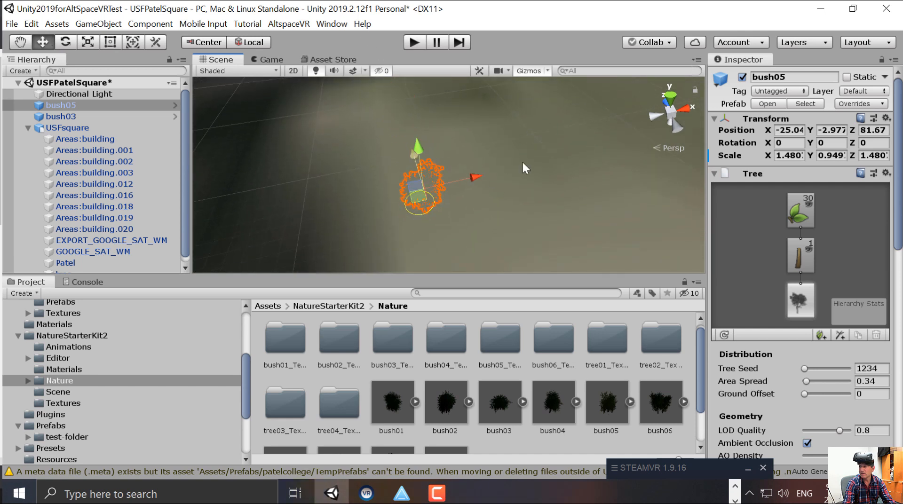
scroll(453, 153, "down", 5)
middle_click_drag(440, 182, 443, 191)
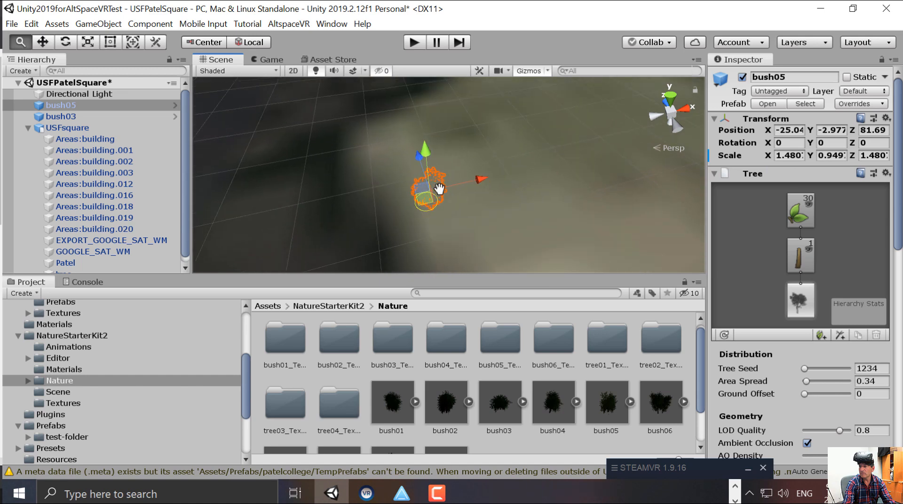
scroll(444, 194, "down", 12)
scroll(444, 194, "down", 3)
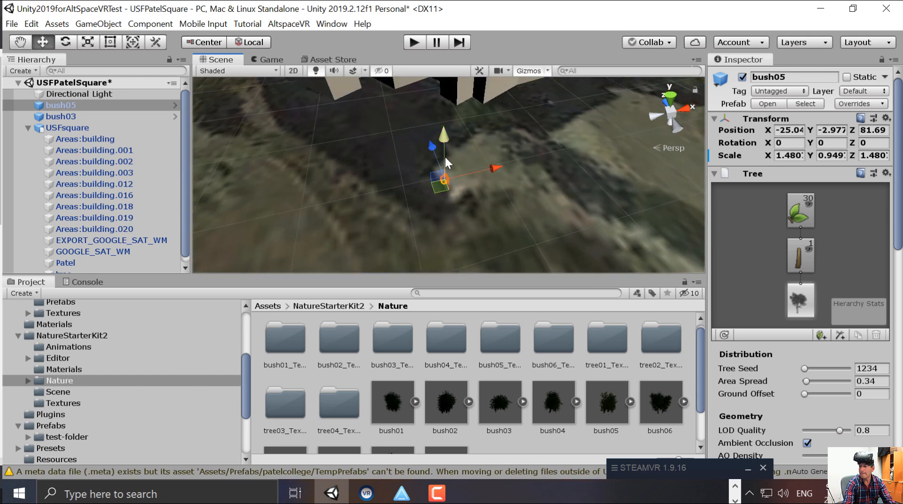
mouse_move(442, 131)
left_mouse_down()
mouse_move(441, 92)
mouse_move(448, 122)
mouse_move(447, 114)
left_mouse_up()
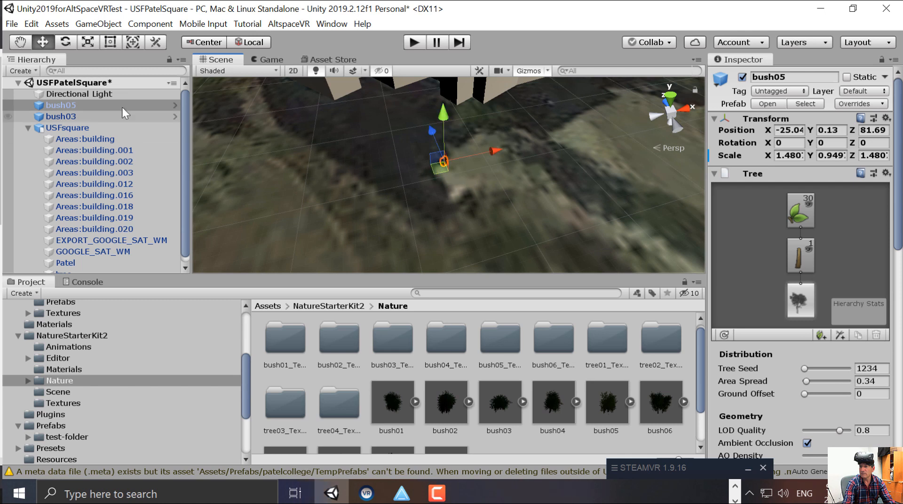
Enlarge bush05 uniformly to more than 3.7 in X and Z and 2.4 in Y.
left_click(88, 41)
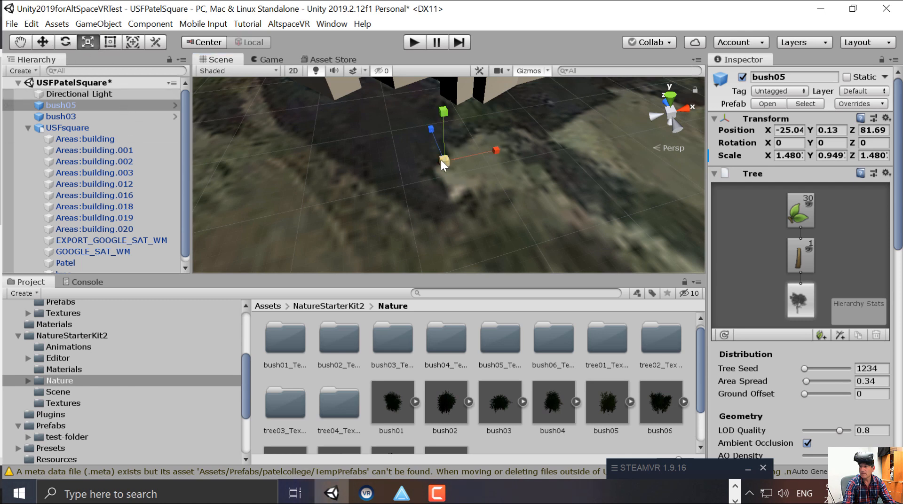
left_click_drag(441, 160, 547, 185)
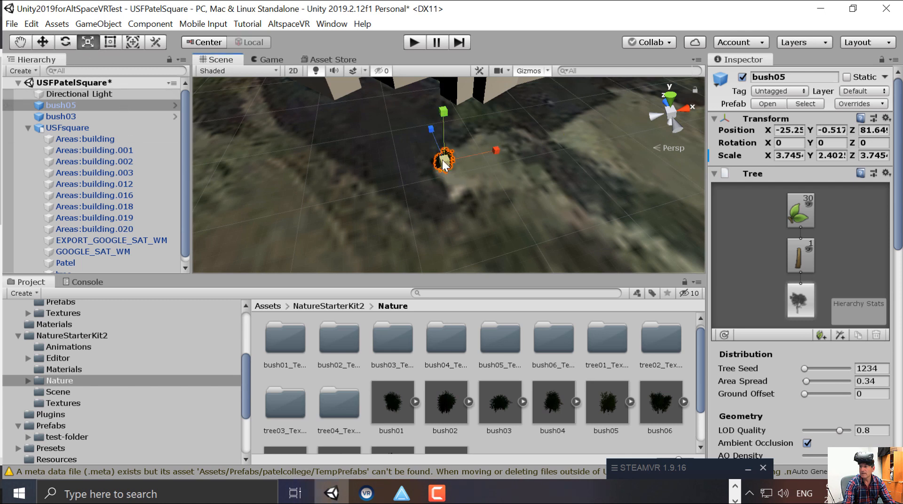
left_click_drag(443, 160, 470, 170)
scroll(516, 201, "down", 8)
middle_click_drag(532, 192, 376, 155)
Move bush03 off the origin toward the Patel building, to about X -11.2, Y 47.7 and Z 31.7.
left_click(52, 116)
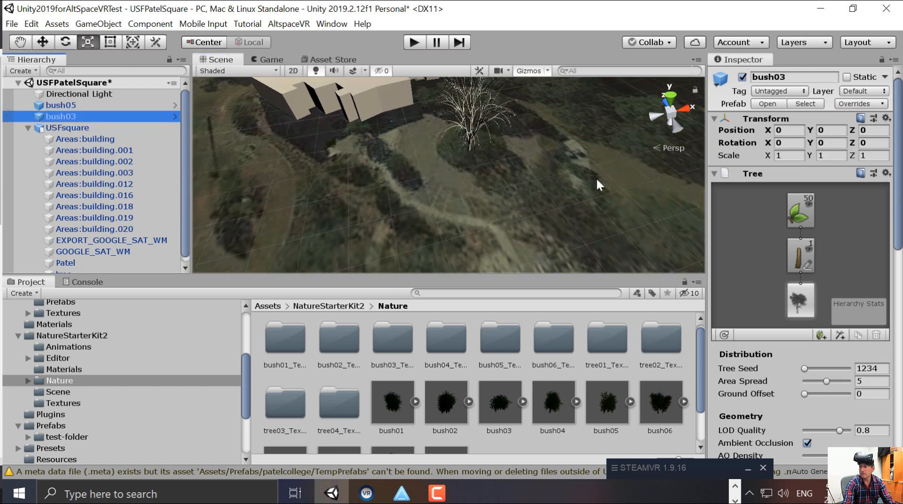
scroll(588, 183, "down", 6)
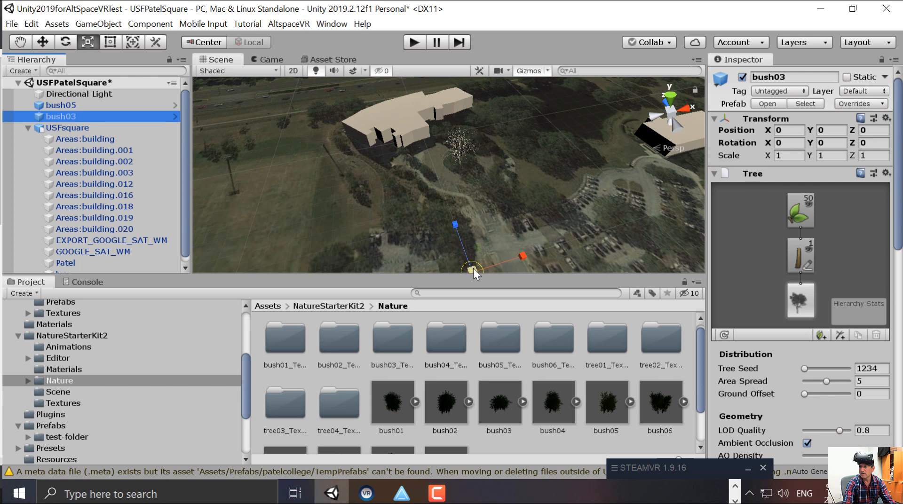
key("w")
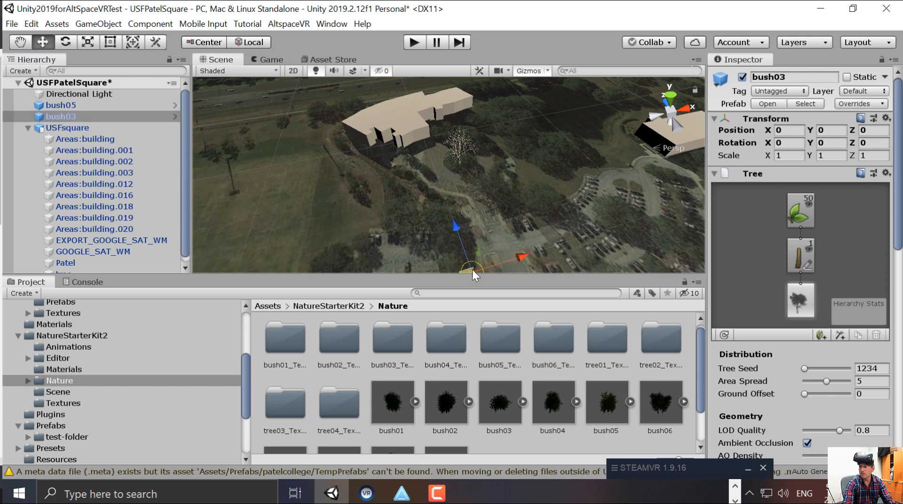
left_click_drag(474, 242, 453, 242)
scroll(475, 183, "up", 5)
scroll(450, 144, "down", 4)
left_click_drag(433, 193, 408, 110)
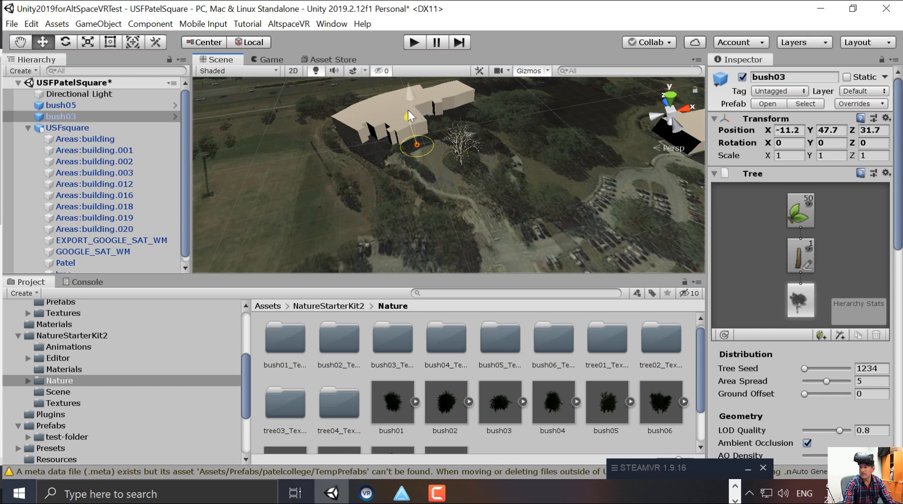
Lower bush03 to about Y 18.8 and move it closer to the Patel building, to about Z 63.6.
scroll(448, 174, "up", 2)
scroll(405, 151, "up", 2)
middle_click_drag(379, 86, 413, 163)
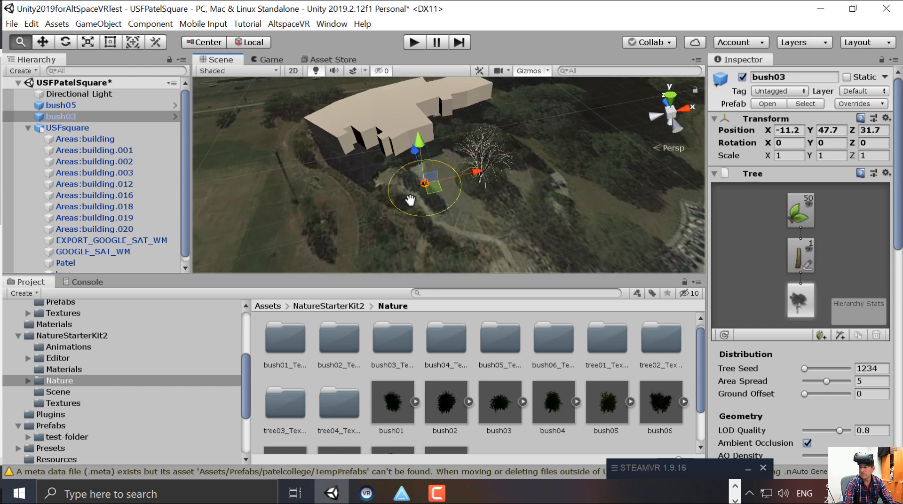
left_click_drag(427, 139, 448, 244)
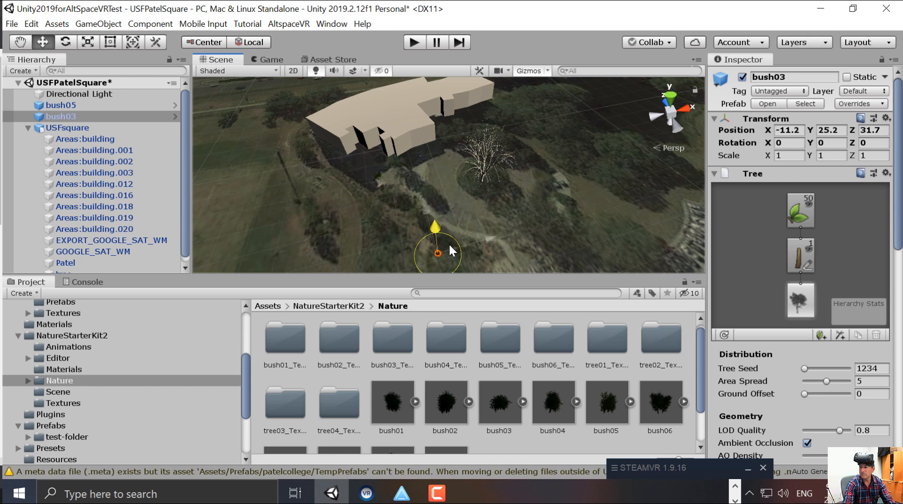
left_click_drag(425, 210, 410, 131)
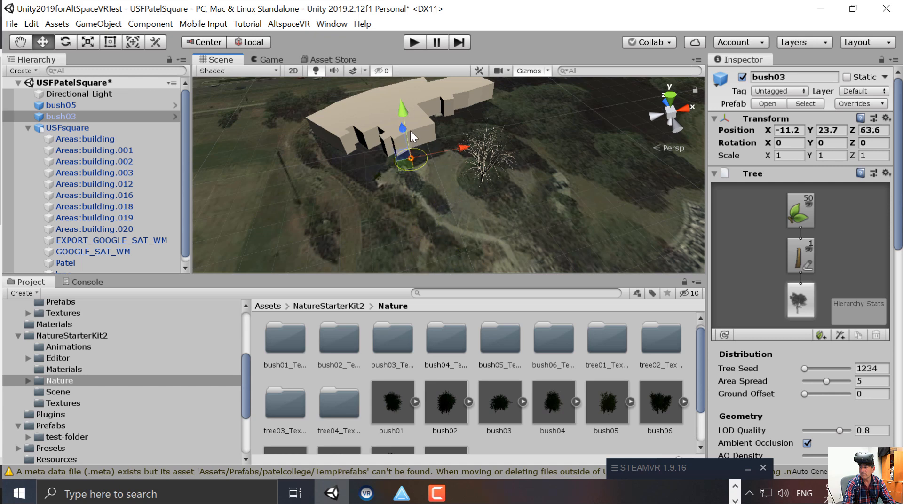
middle_click_drag(387, 204, 448, 199)
left_click_drag(475, 117, 493, 146)
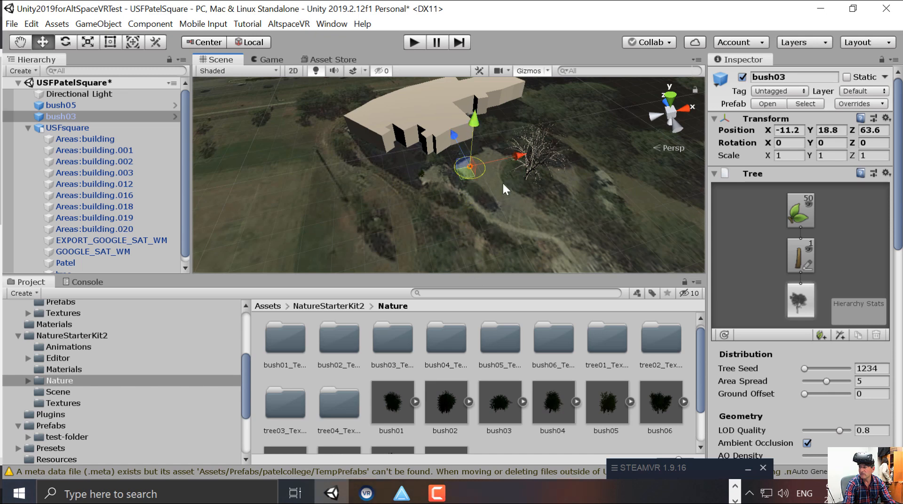
Set bush03's Y position to 0 and move it beside the Patel building, to about X 15.1 and Z 102.9.
left_click(833, 128)
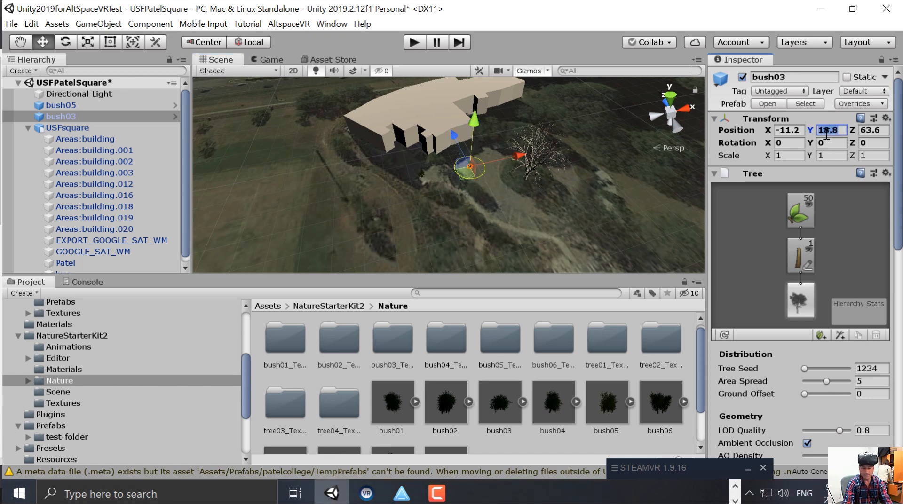
type("0")
left_click_drag(517, 188, 576, 172)
left_click_drag(509, 153, 469, 96)
Scale bush03 uniformly to about 3.16 and check its size against the building and the whole campus model.
left_click(85, 42)
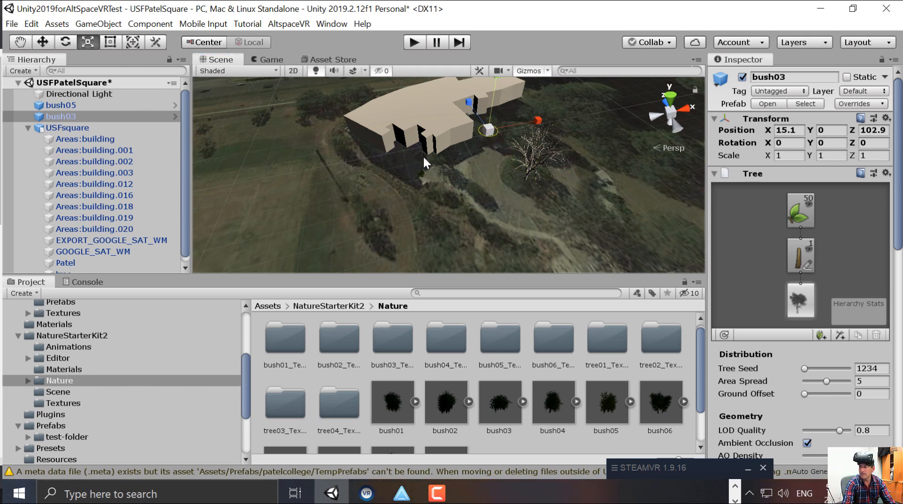
left_click_drag(488, 133, 634, 193)
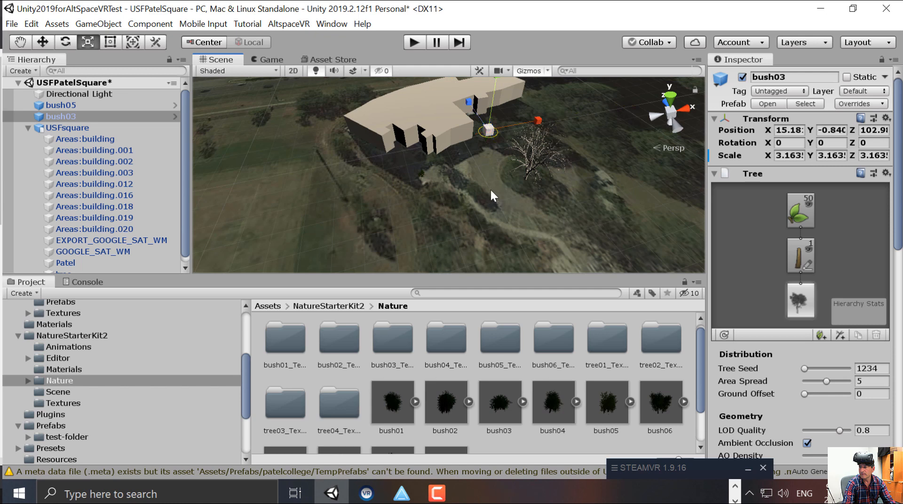
scroll(479, 186, "down", 3)
key("f")
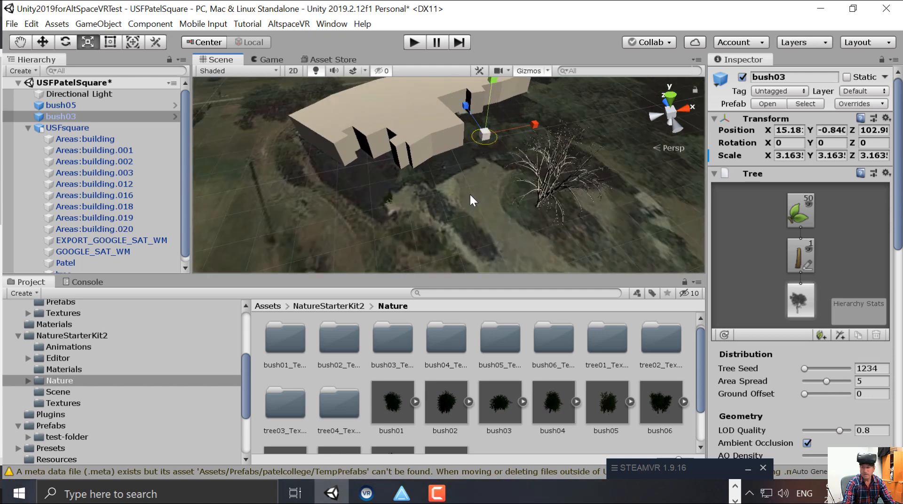
scroll(465, 201, "up", 10)
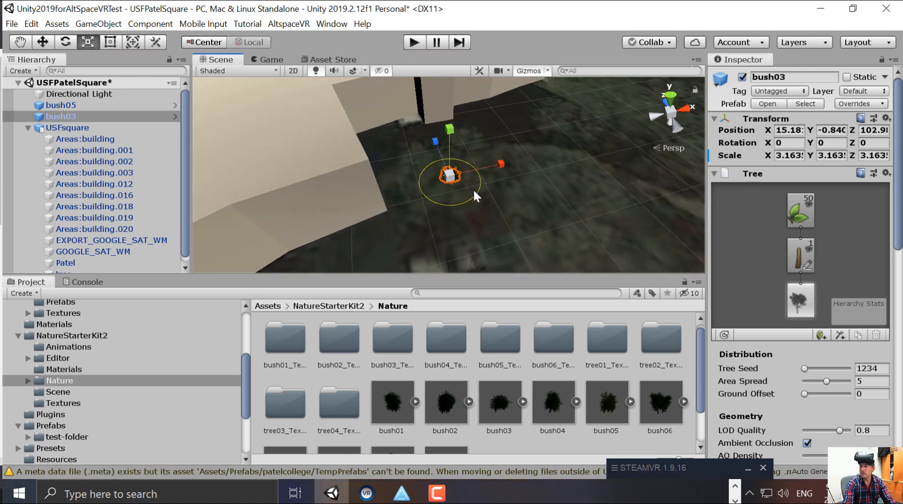
scroll(522, 189, "down", 10)
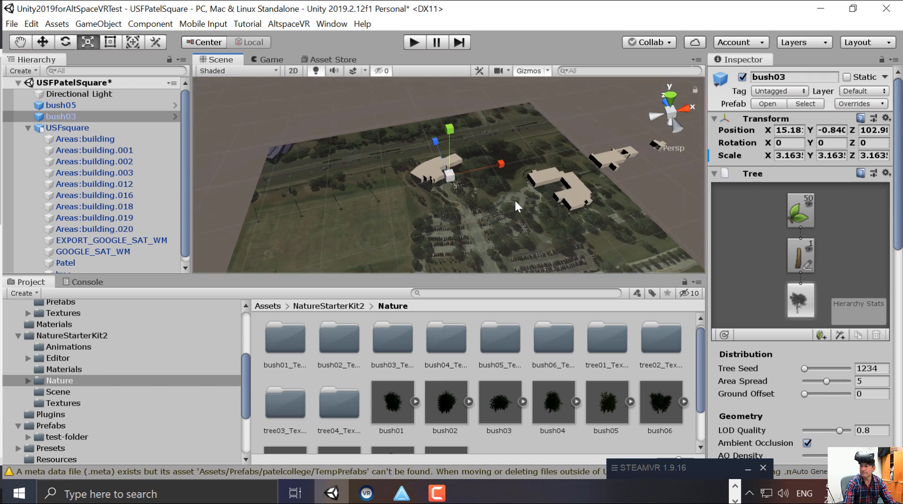
middle_click_drag(505, 201, 504, 201)
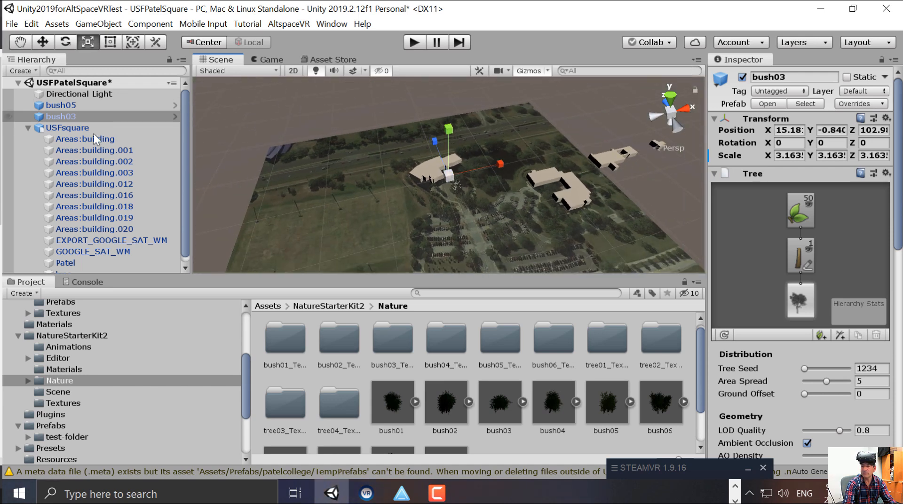
Select USFsquare, bush03 and bush05 together, and save the scene.
left_click(76, 126)
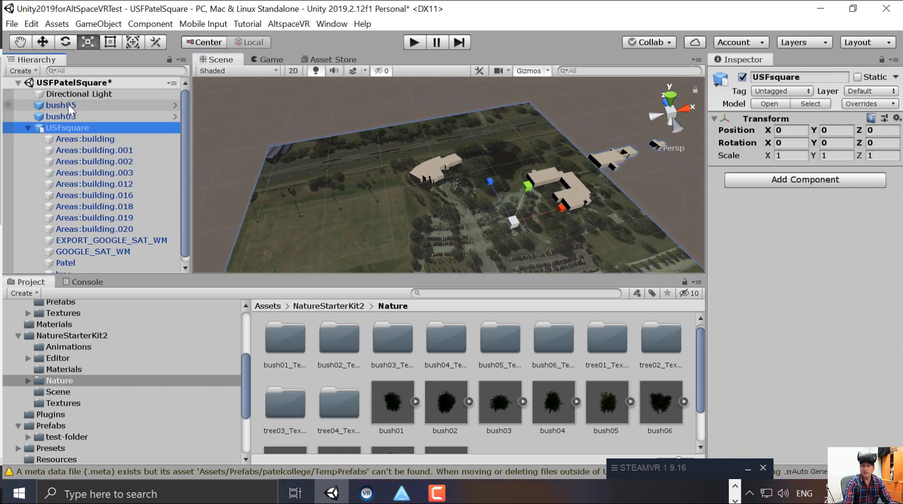
left_click(67, 115, "ctrl")
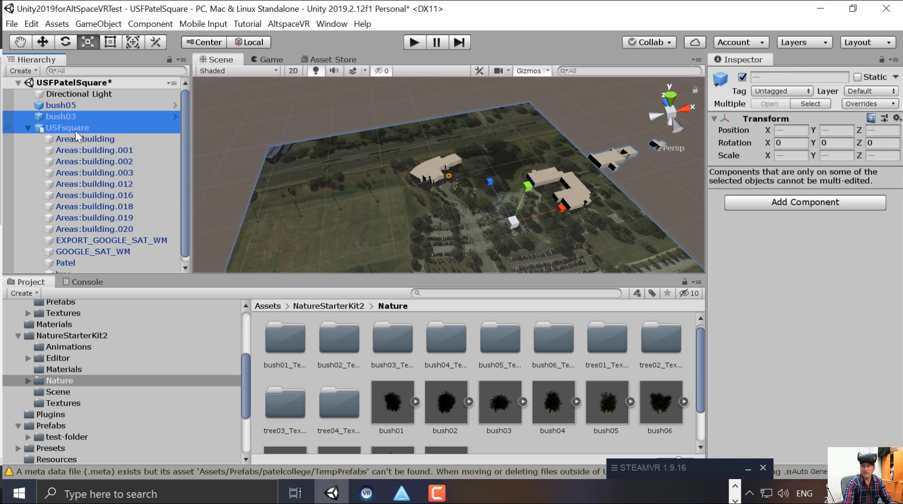
left_click(41, 103, "ctrl")
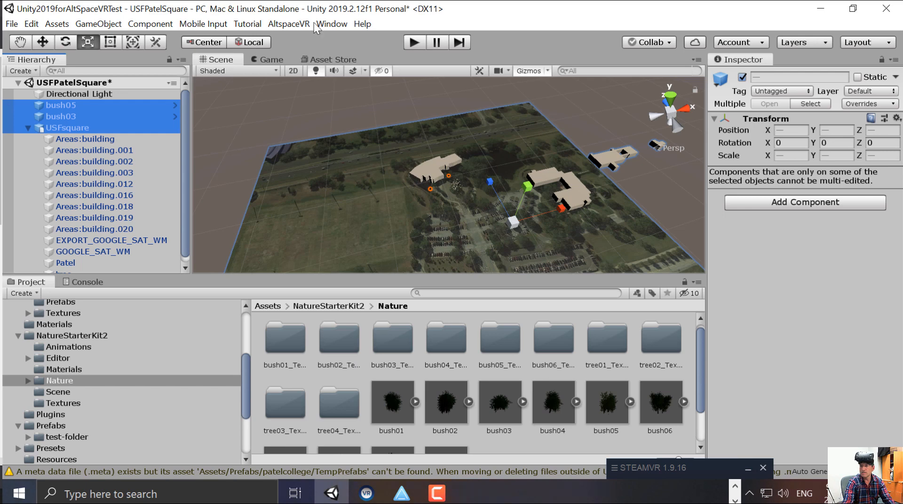
left_click(9, 23)
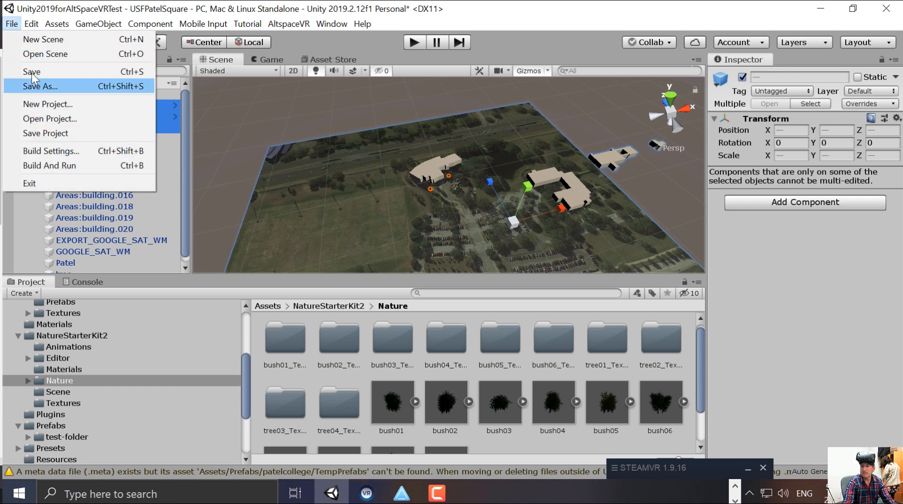
left_click(26, 71)
Open the AltspaceVR kit build settings with kit folder name patelcollege and kit asset name landscape.
left_click(291, 24)
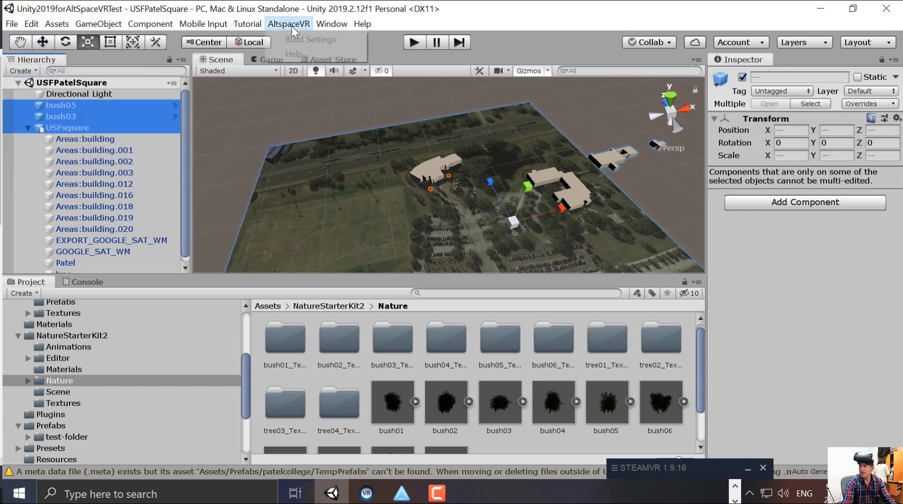
left_click(307, 39)
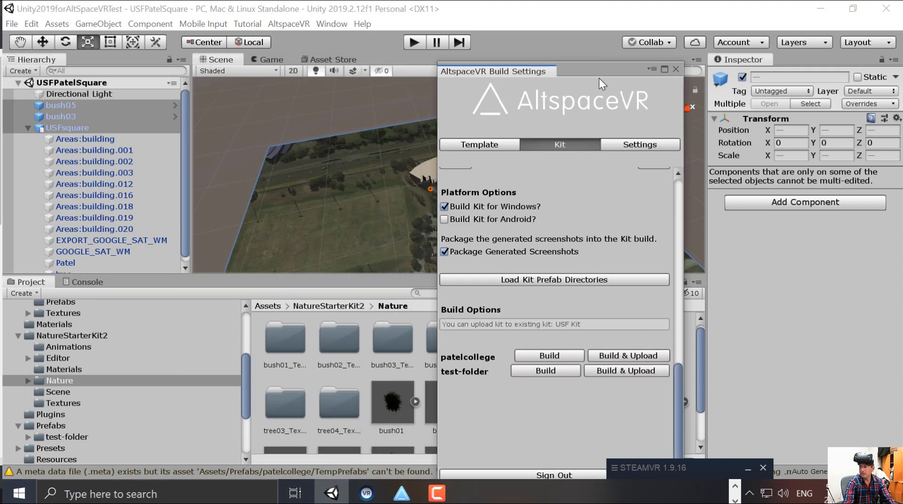
scroll(580, 281, "up", 10)
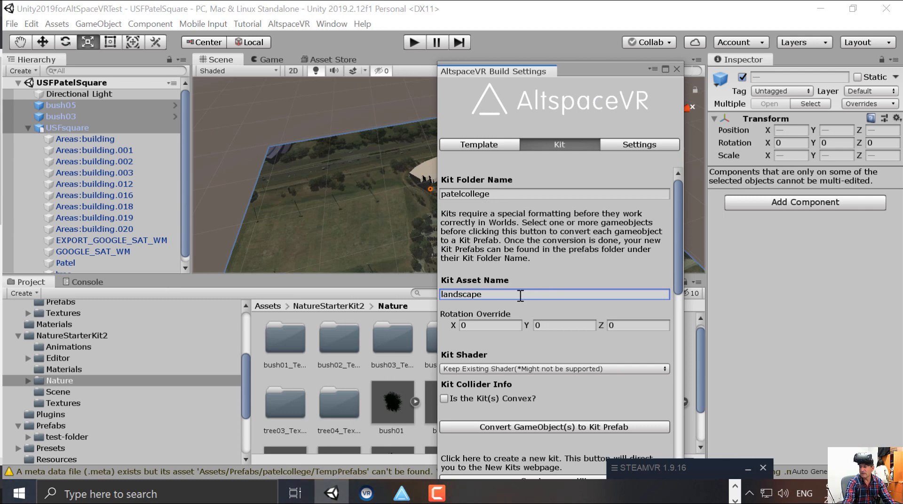
scroll(520, 294, "down", 10)
scroll(520, 294, "up", 6)
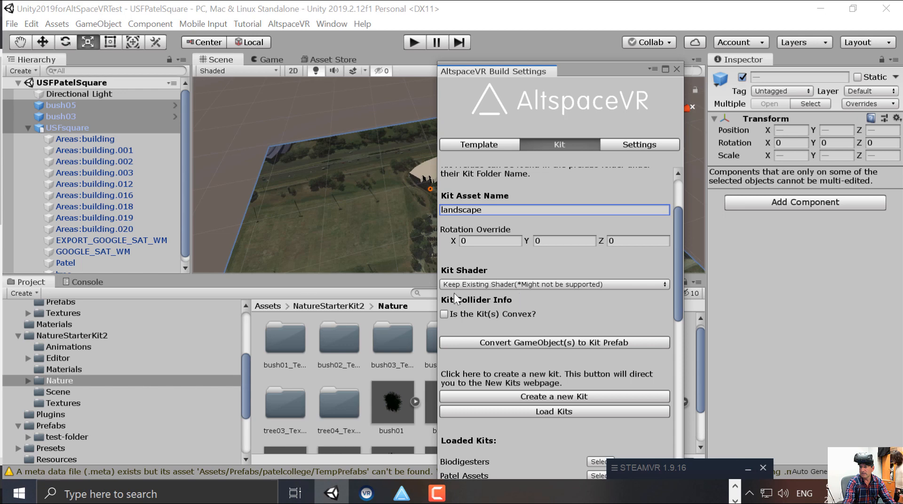
Convert the selected bush05, bush03 and USFsquare objects to kit prefabs with the existing shader, and reload the list of kits.
left_click(27, 128)
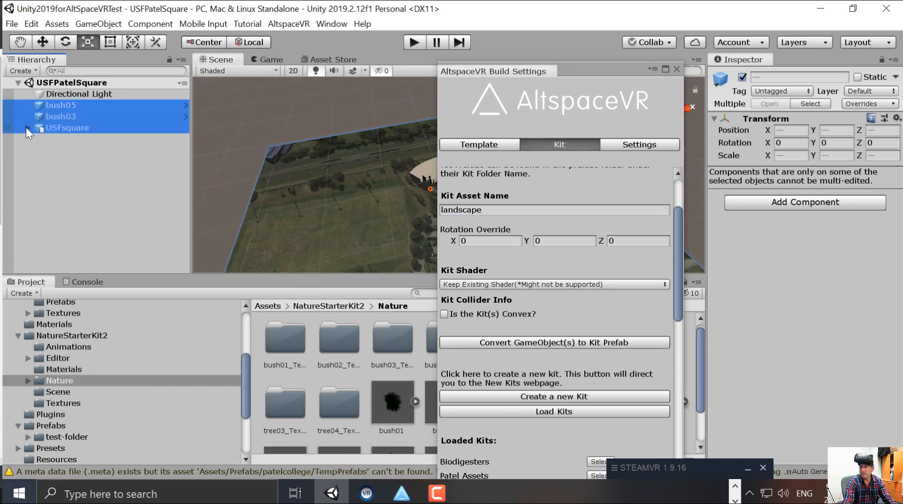
scroll(594, 280, "down", 4)
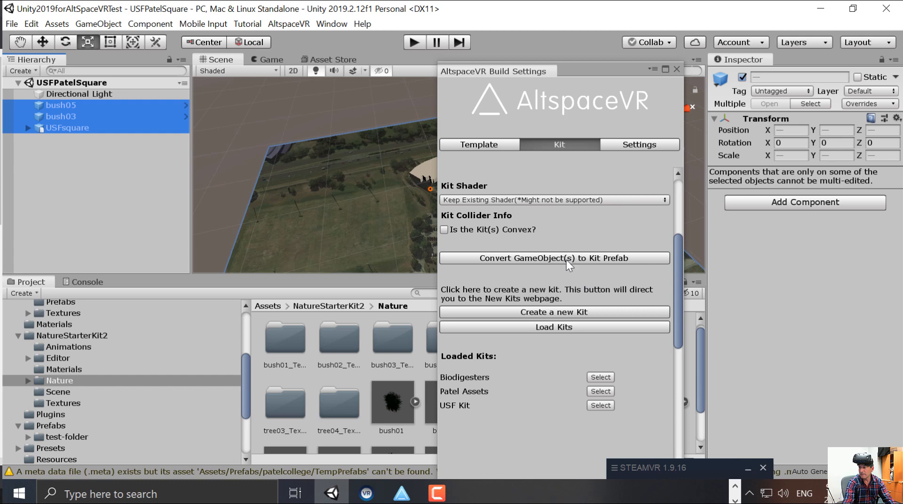
scroll(573, 256, "up", 8)
scroll(580, 253, "down", 6)
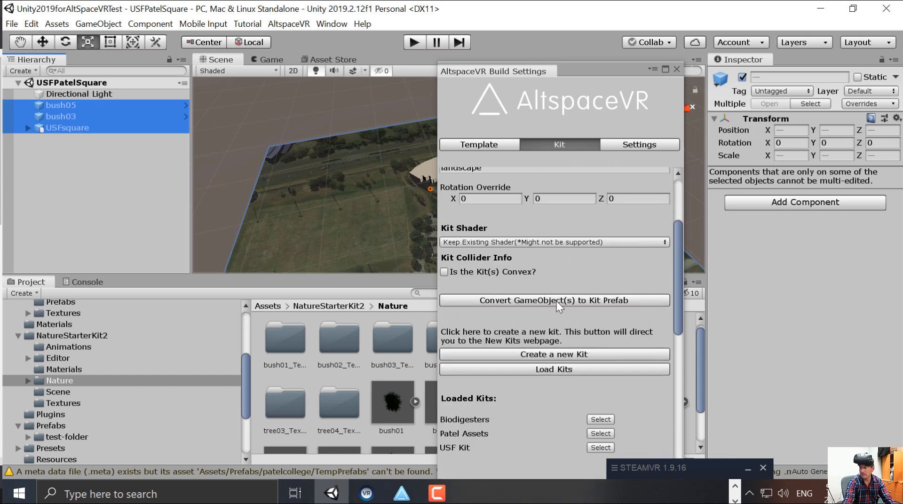
left_click(557, 301)
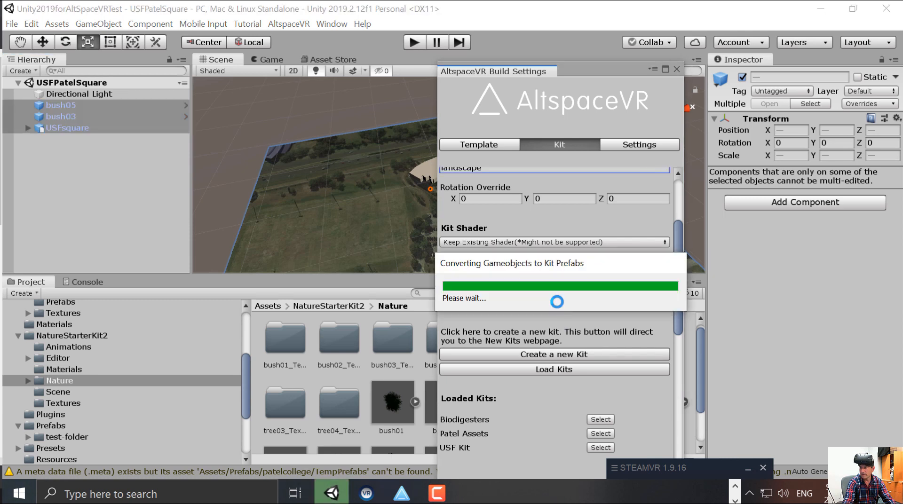
scroll(528, 350, "down", 5)
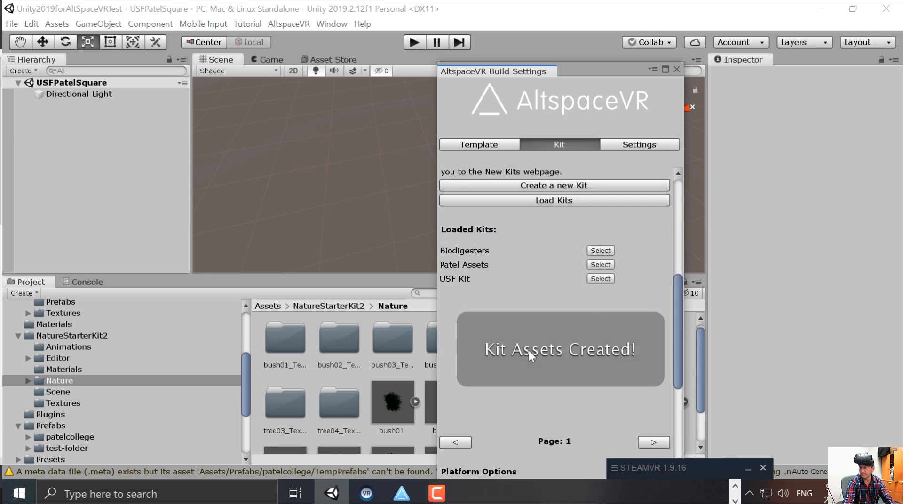
left_click(557, 200)
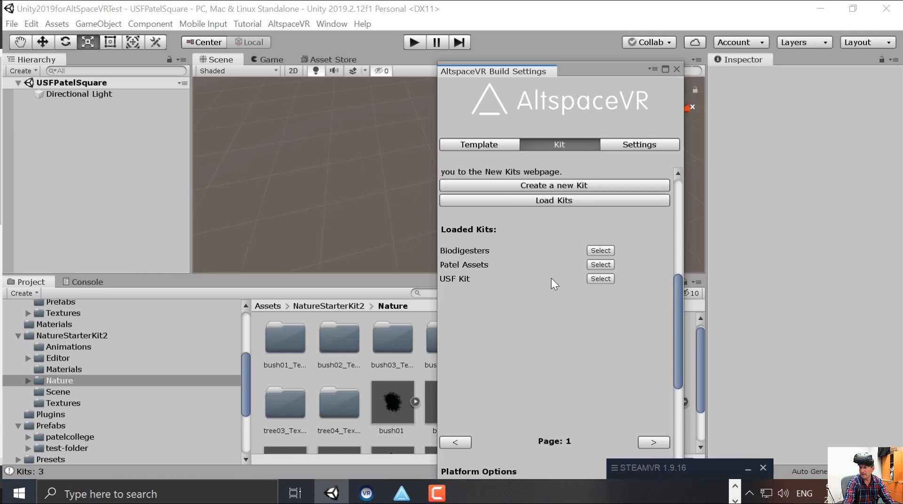
Choose USF Kit as the existing kit to upload to and bring its build options into view.
left_click(600, 280)
scroll(525, 318, "down", 8)
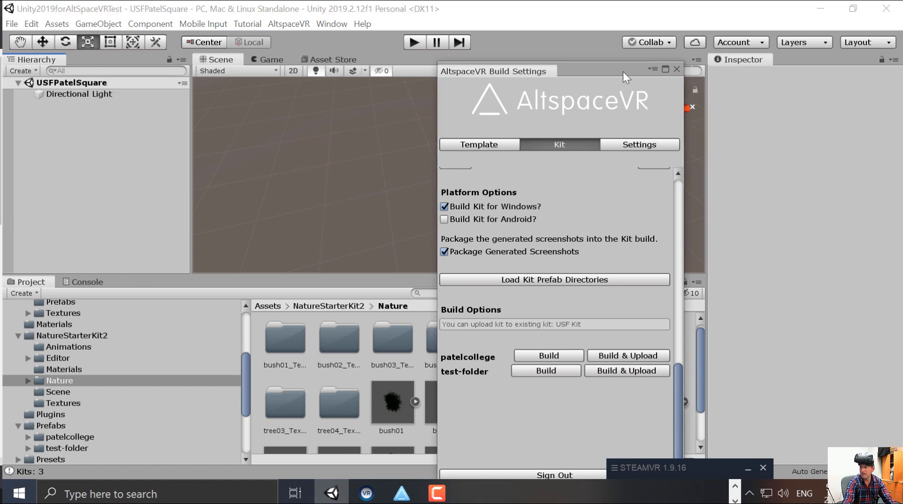
left_click_drag(623, 72, 851, 103)
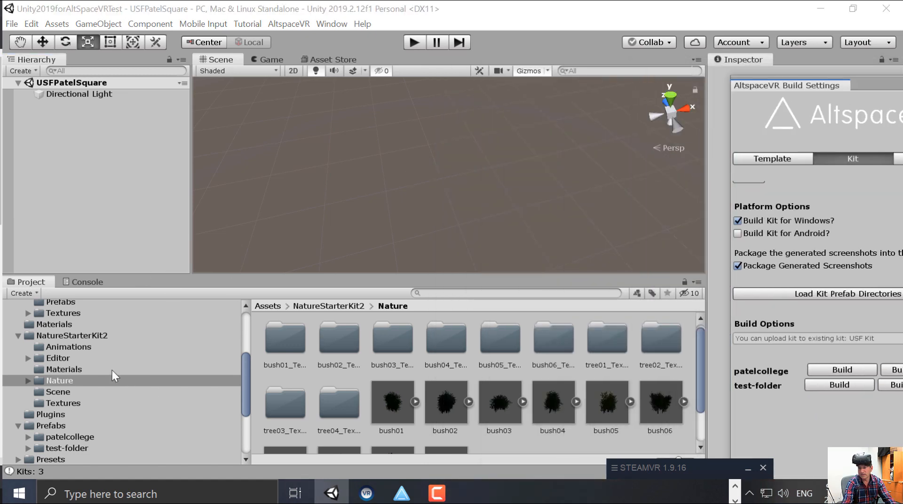
Check the converted landscape prefabs in the patelcollege prefab folder and their images in the Screenshots subfolder.
scroll(108, 376, "up", 3)
scroll(110, 386, "down", 5)
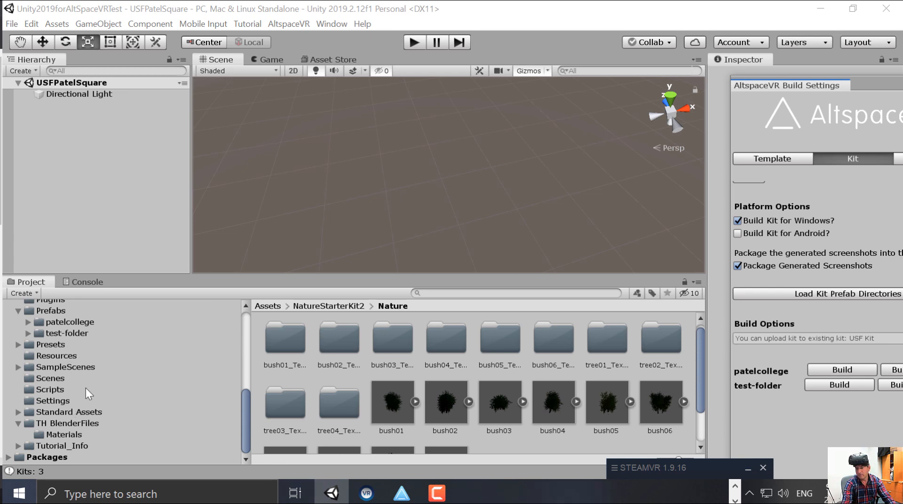
scroll(110, 402, "up", 2)
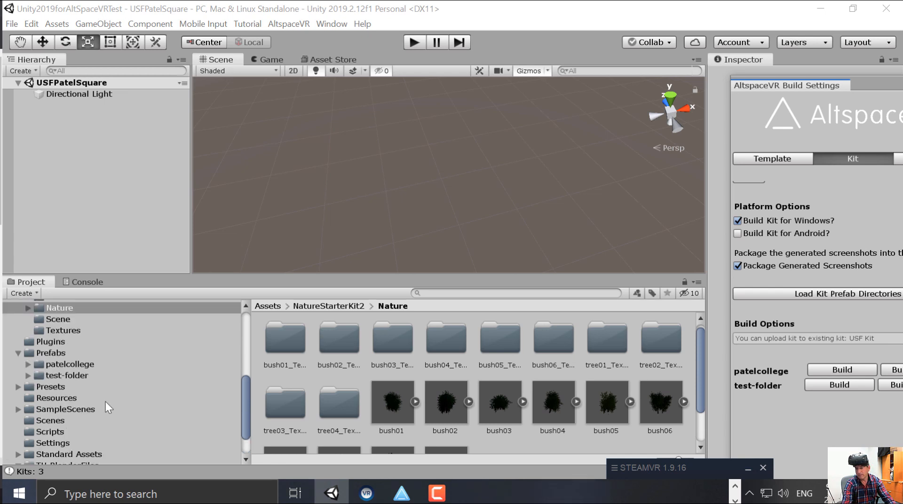
left_click(59, 354)
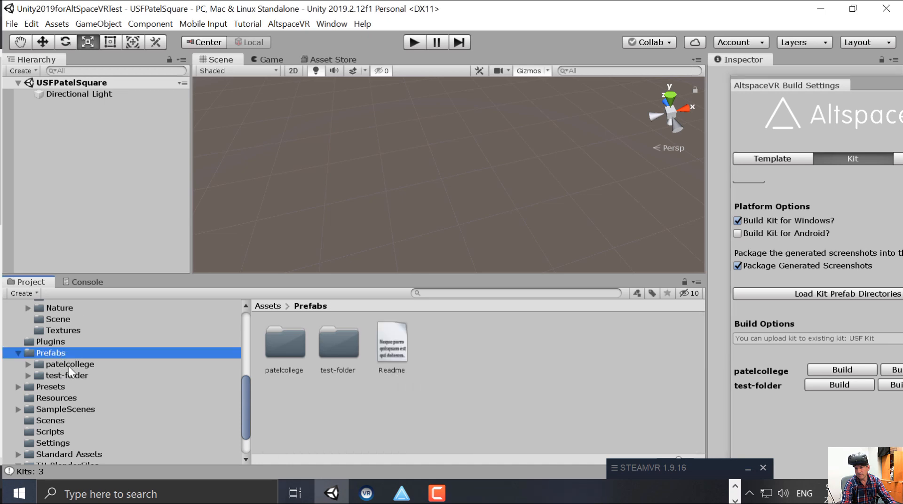
left_click(68, 365)
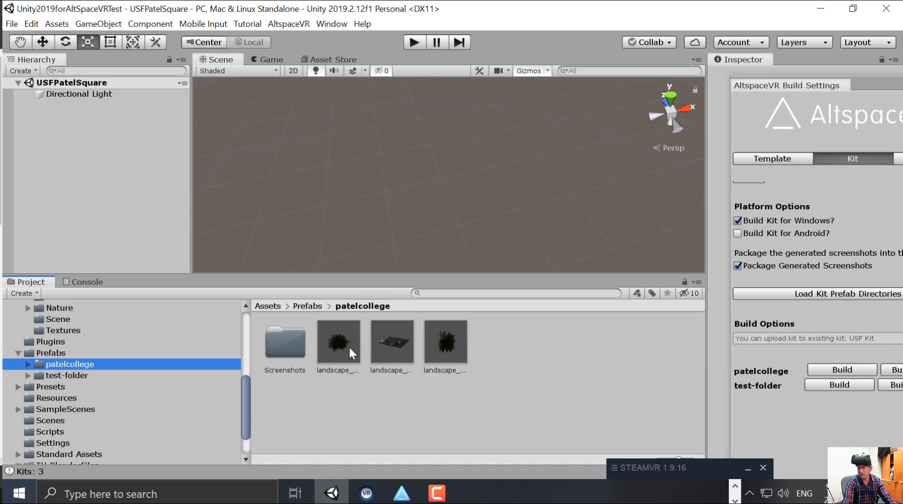
double_click(286, 356)
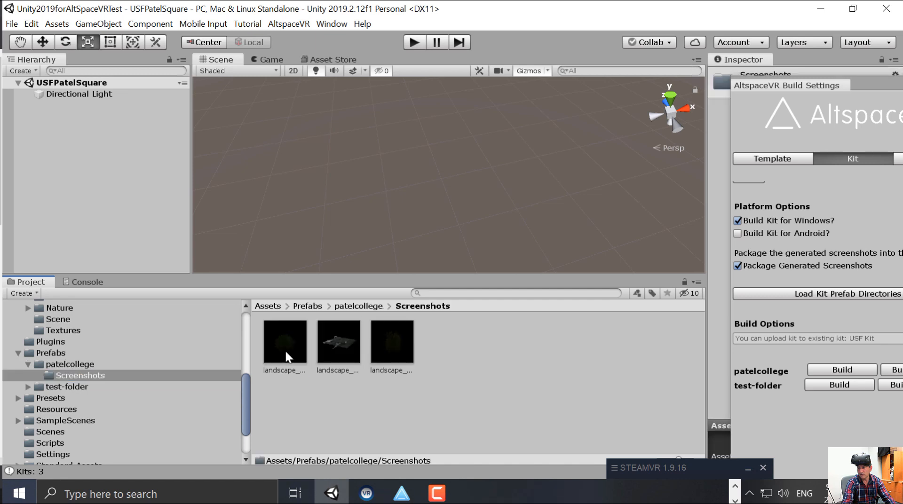
left_click(68, 365)
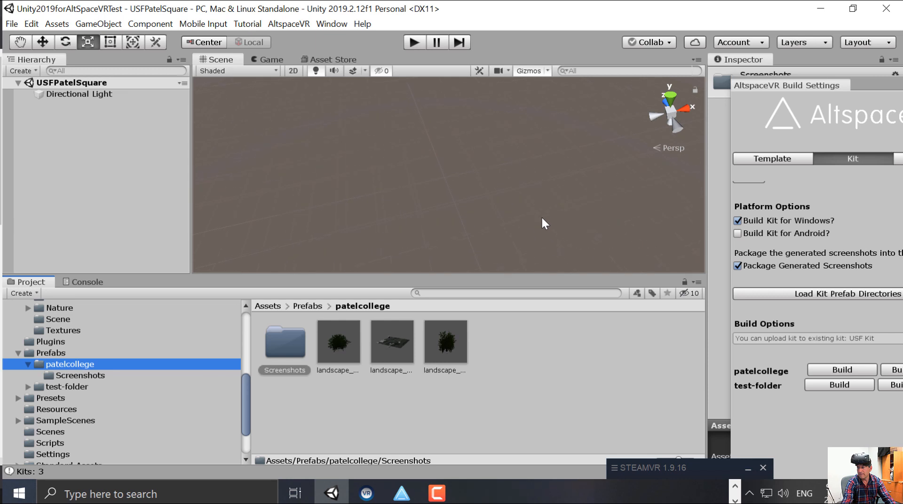
Build the patelcollege kit for Windows with packaged screenshots and upload it to USF Kit.
left_click_drag(872, 88, 484, 20)
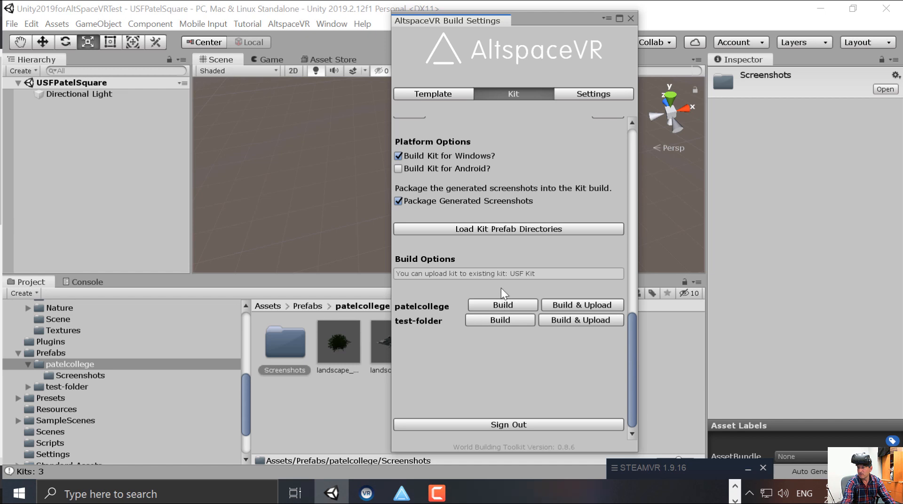
left_click(589, 306)
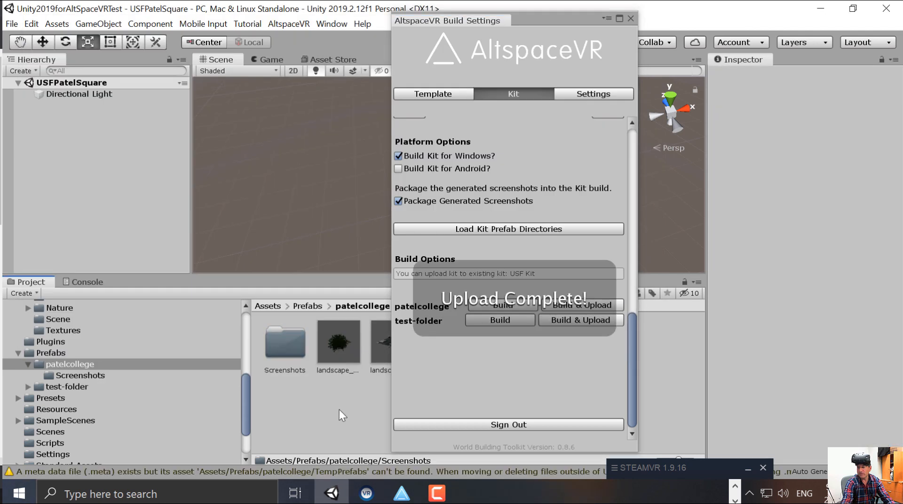
Switch to AltspaceVR and remove the existing Landscape and Shwfusf objects from the world.
left_click(402, 494)
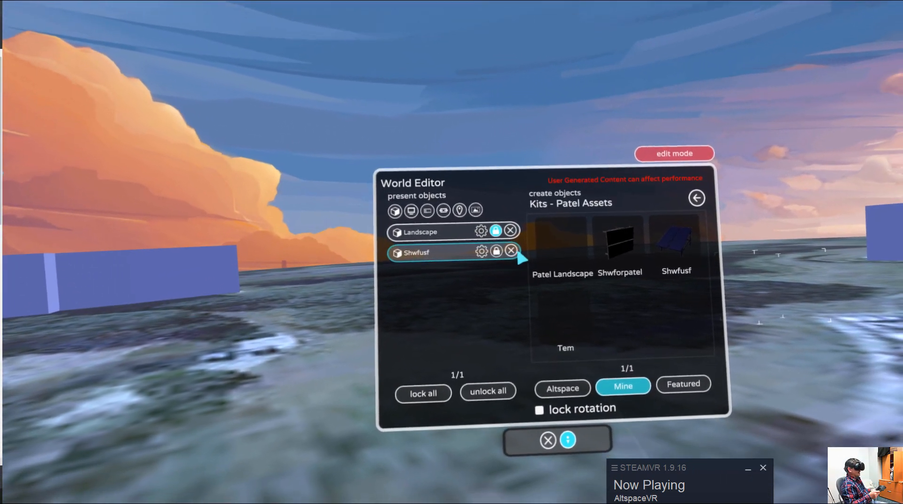
left_click(474, 266)
left_click(511, 229)
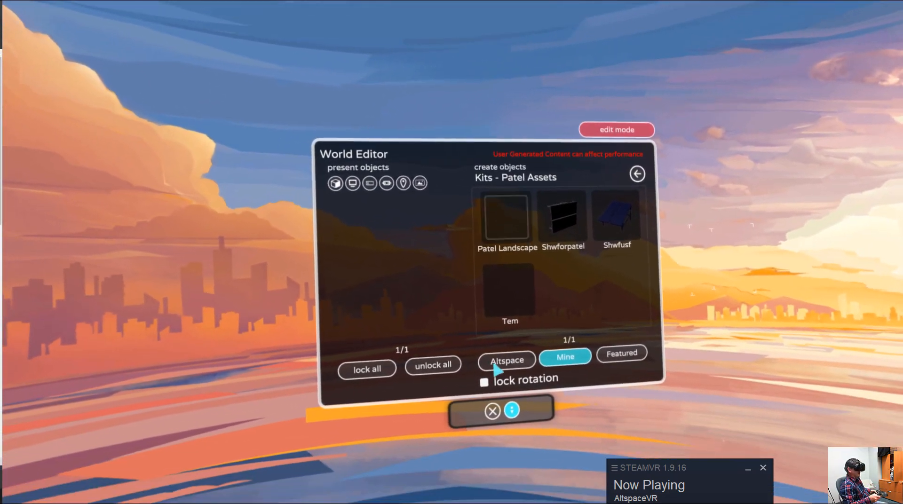
Try the City 01 skybox from the Altspace collection, and set the world's skybox to Mars 01.
left_click(503, 413)
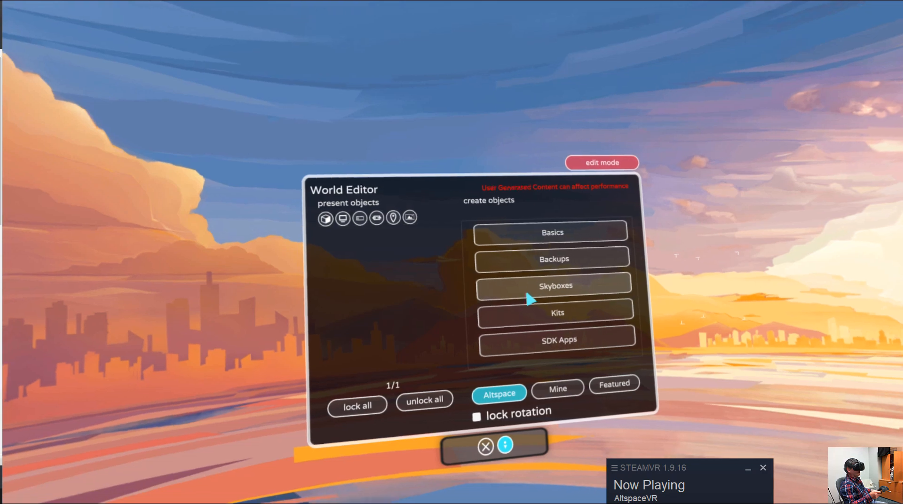
left_click(521, 294)
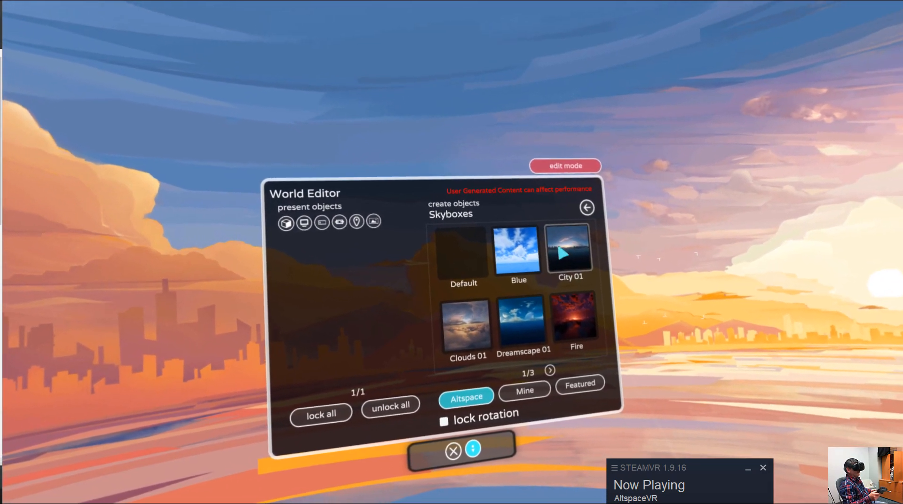
left_click(570, 265)
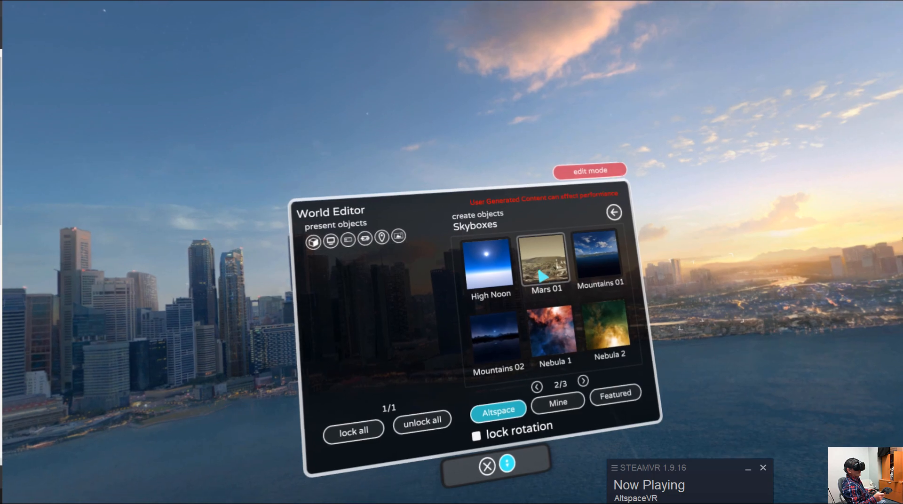
left_click(543, 277)
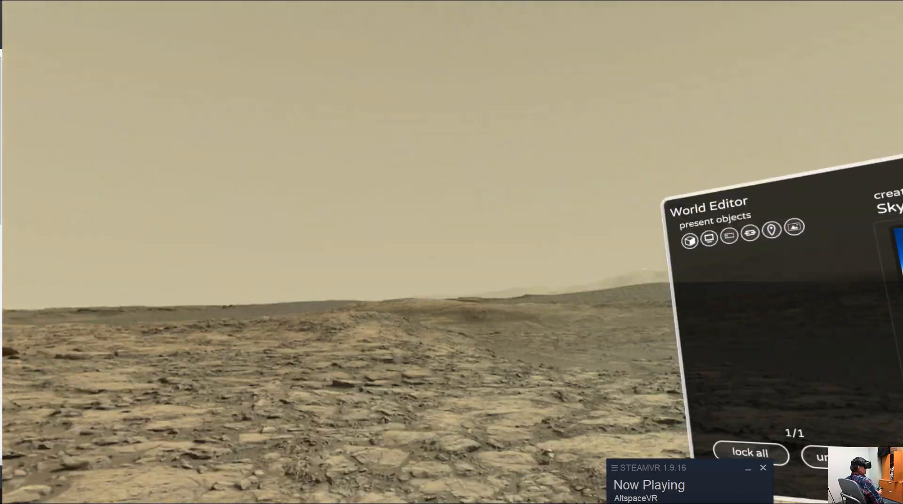
Add the Landscape object from the personal USF Kit to the world.
left_click(517, 395)
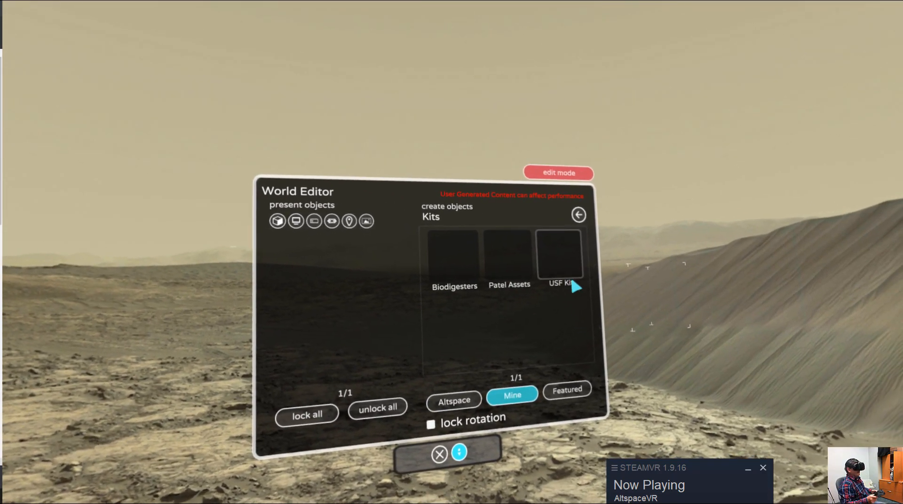
left_click(572, 282)
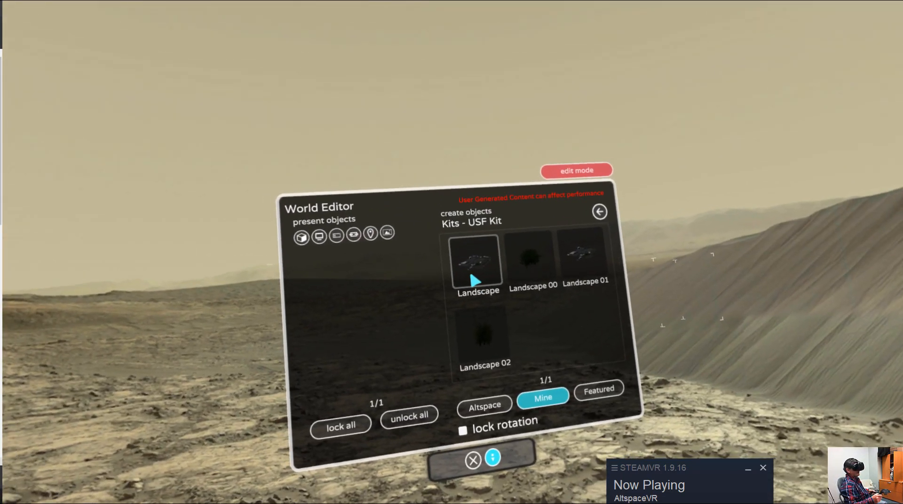
left_click(475, 244)
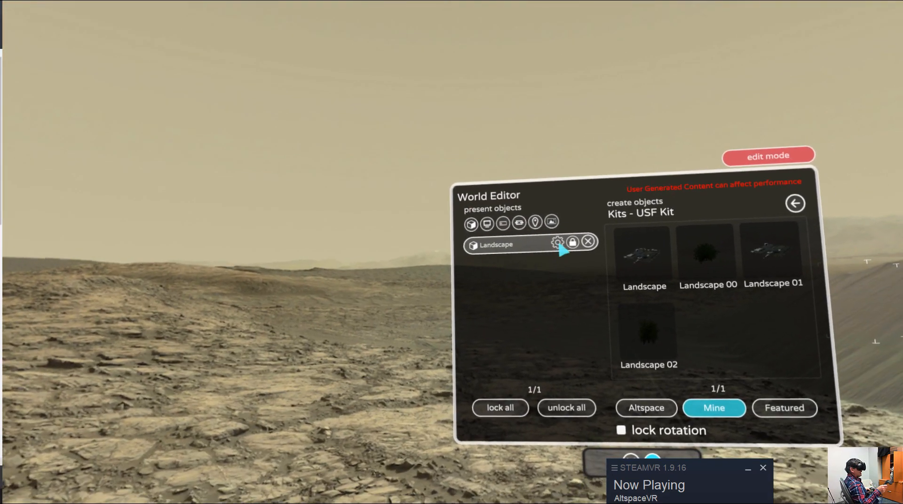
Set the Landscape object's X, Y and Z position to 0.
left_click(558, 243)
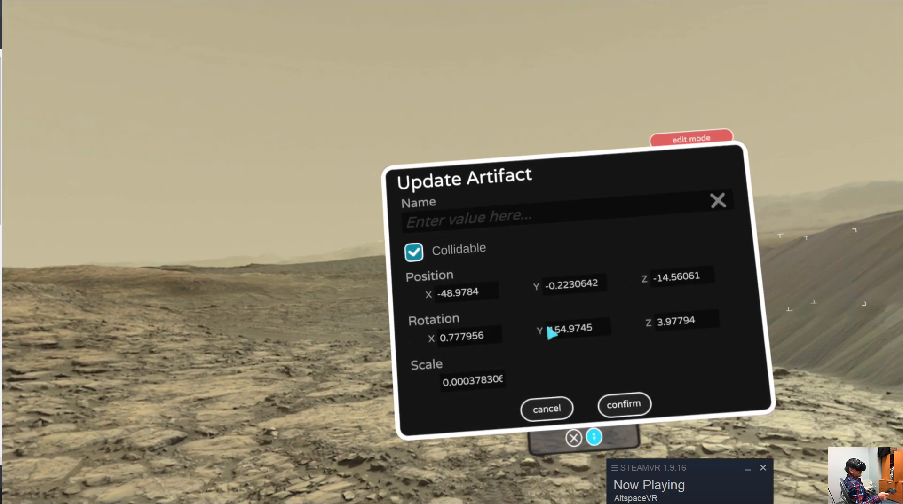
left_click(571, 283)
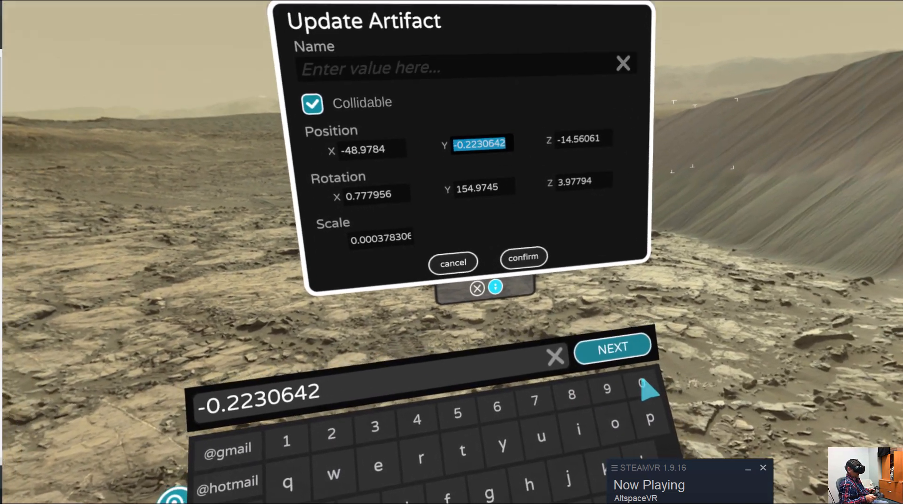
left_click(646, 387)
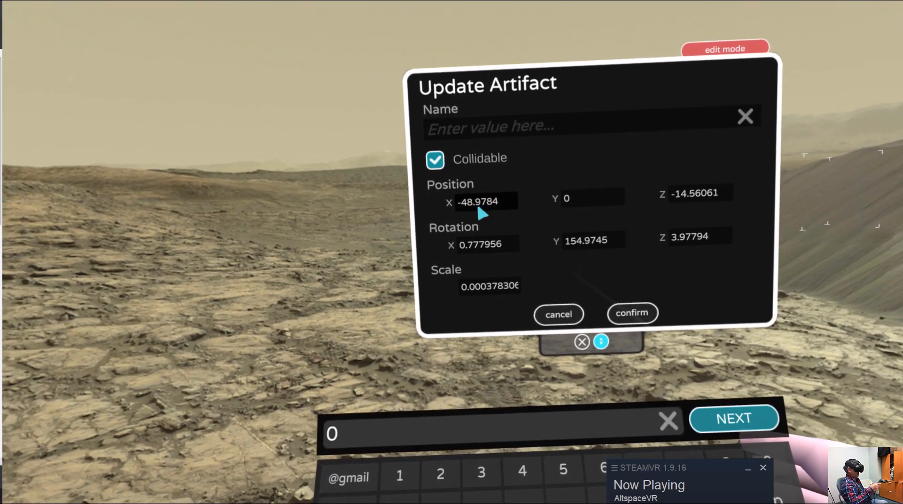
left_click(482, 206)
left_click(666, 396)
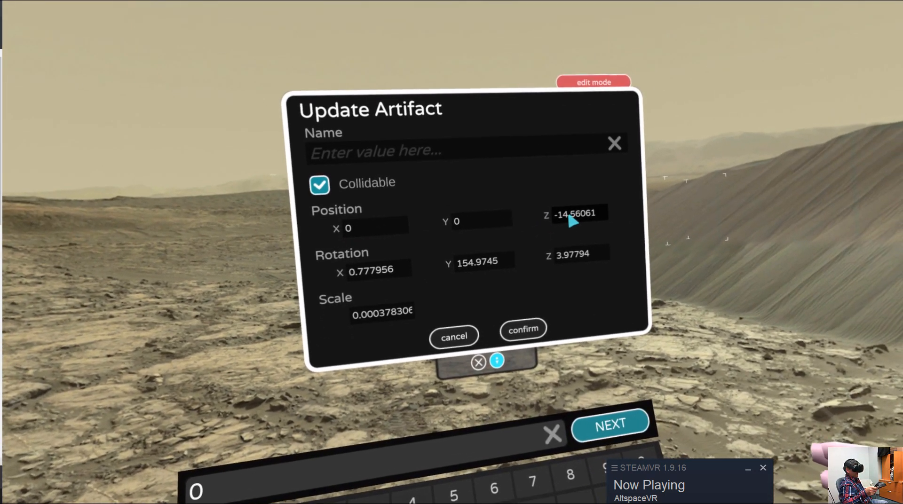
left_click(568, 212)
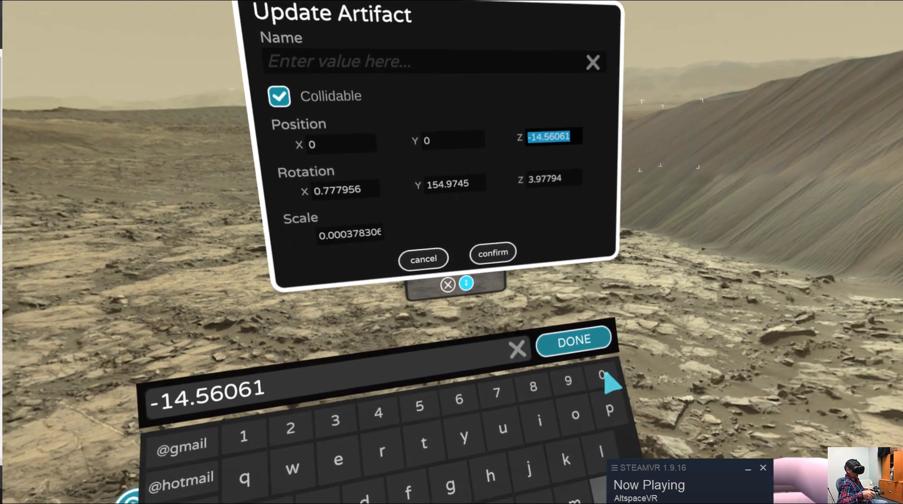
left_click(604, 378)
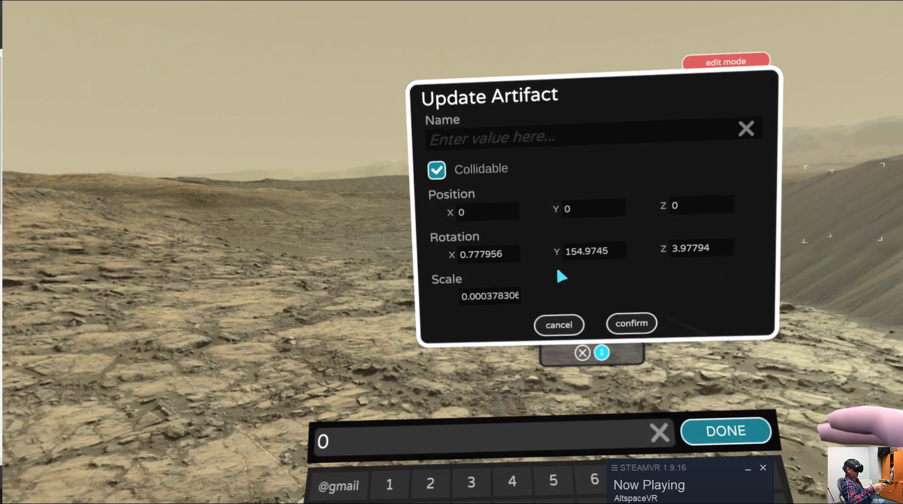
Set the Landscape object's X, Y and Z rotation to 0.
left_click(588, 252)
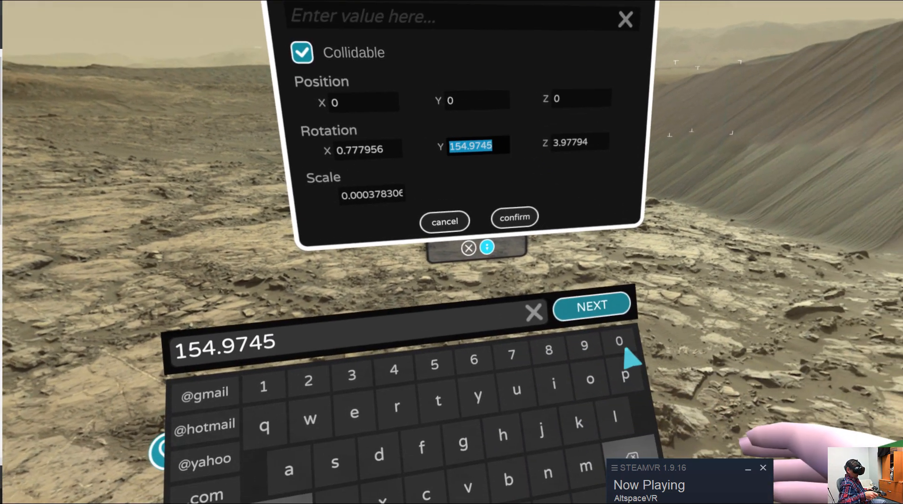
left_click(619, 343)
left_click(367, 150)
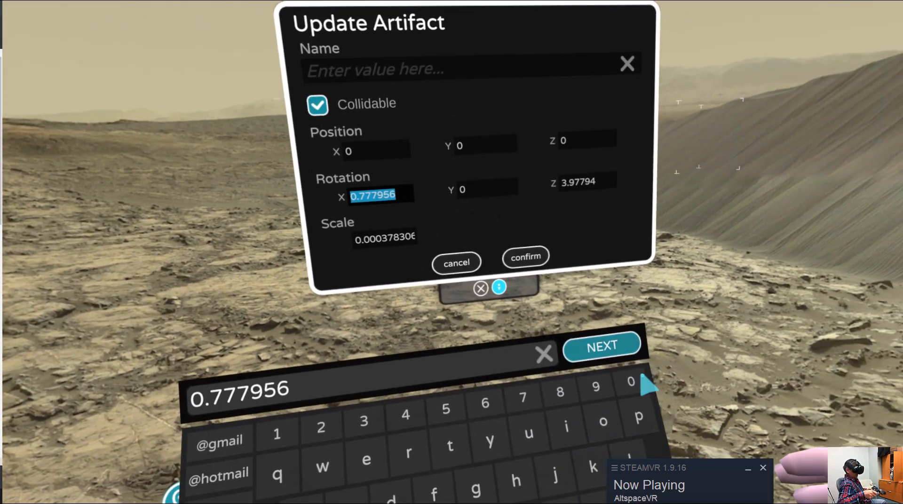
left_click(640, 382)
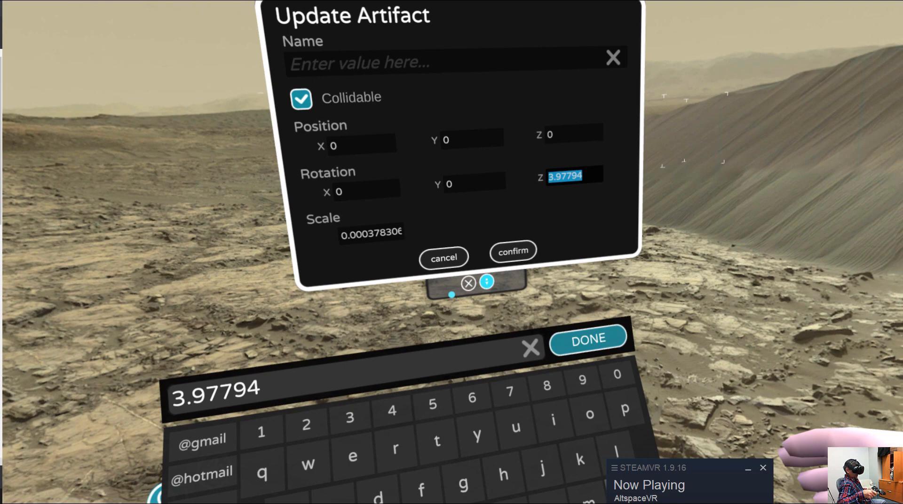
left_click(641, 385)
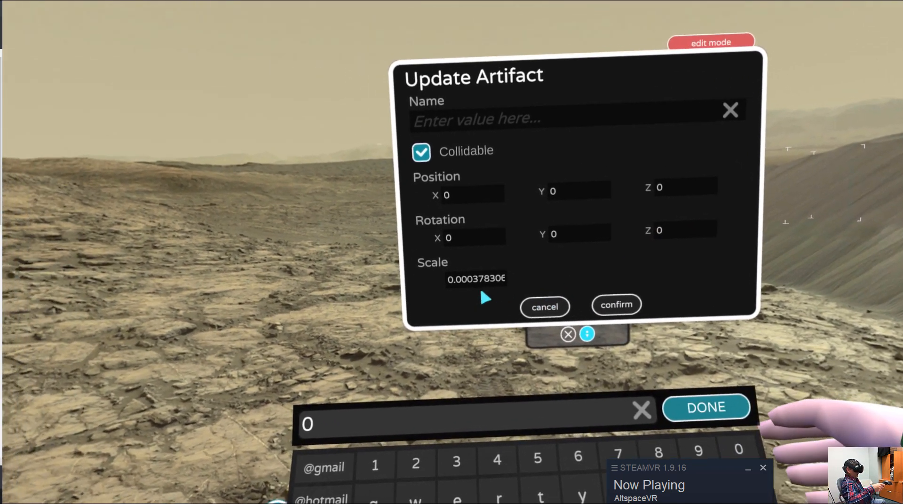
Set the Landscape object's scale to 1 and apply the transform changes.
left_click(474, 279)
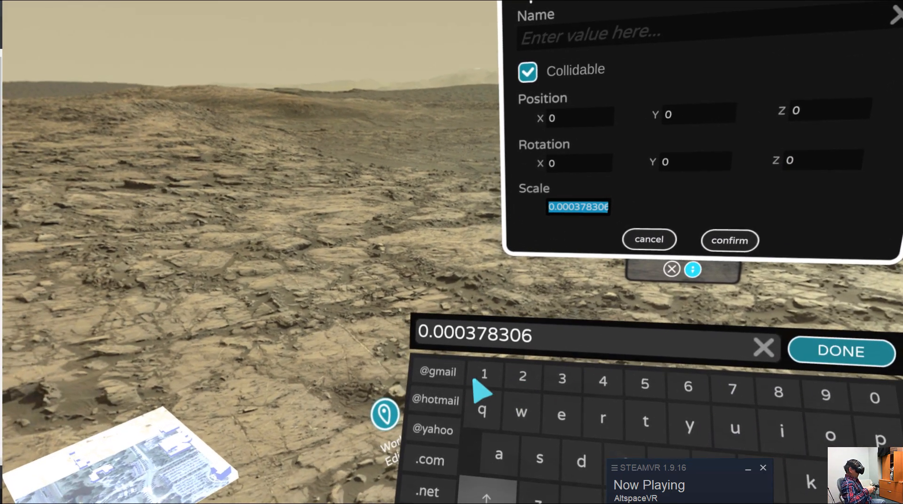
left_click(470, 389)
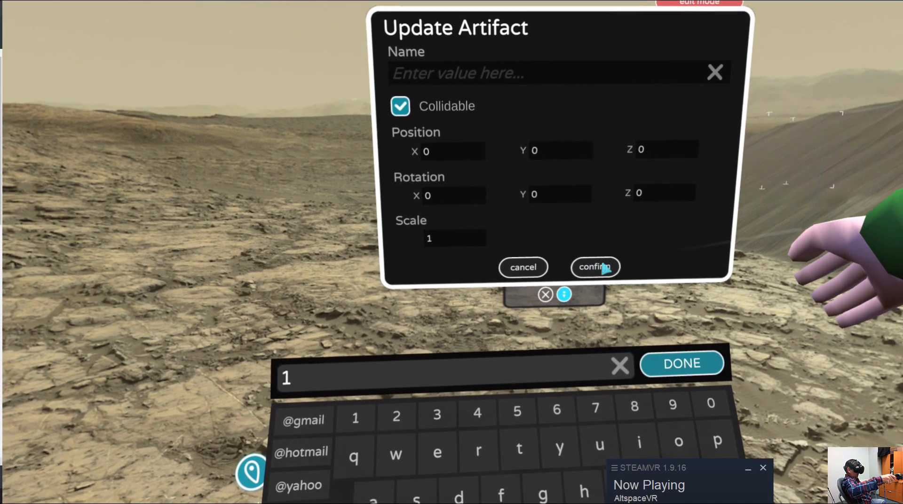
left_click(590, 266)
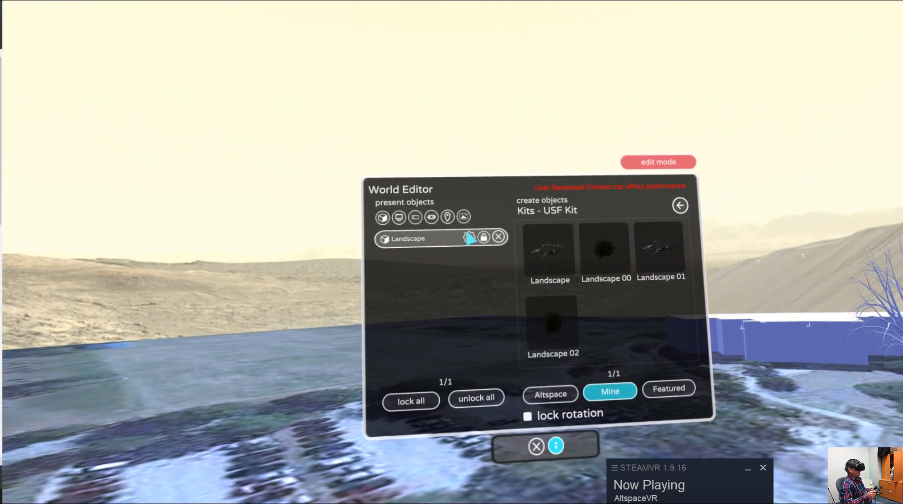
Set the Landscape object's Y position to 12 and apply the change.
left_click(470, 247)
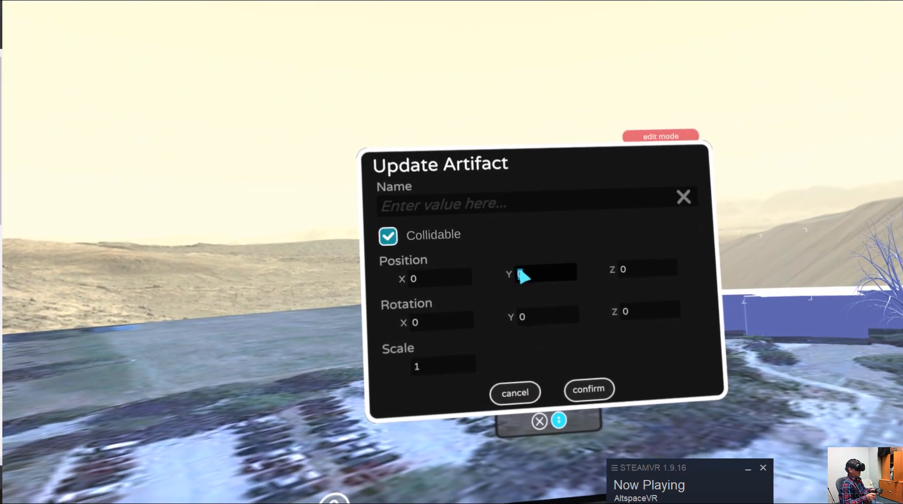
left_click(522, 279)
left_click(475, 381)
left_click(504, 382)
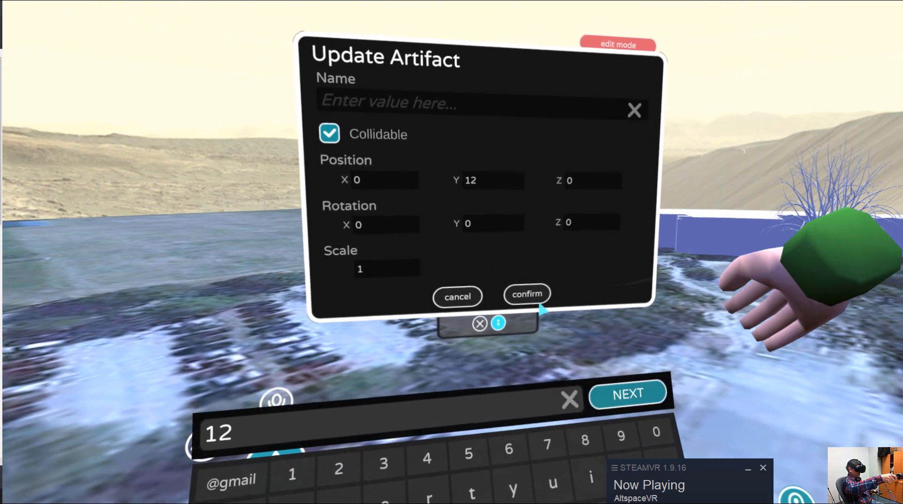
left_click(526, 294)
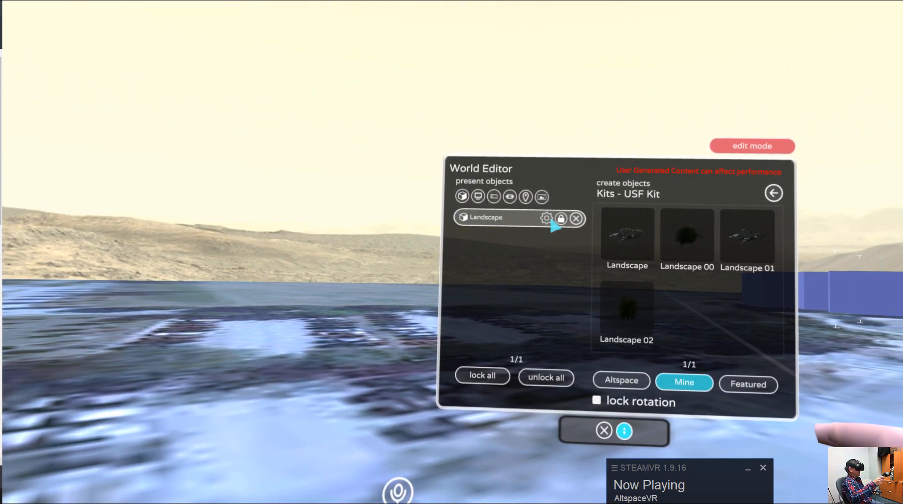
Set the Landscape object's Y position to 14 and apply the change.
left_click(548, 218)
left_click(585, 263)
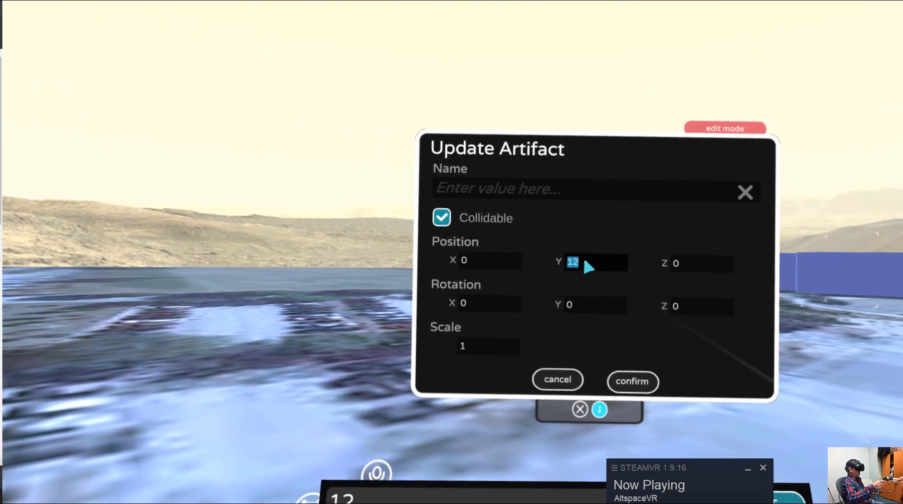
type("14")
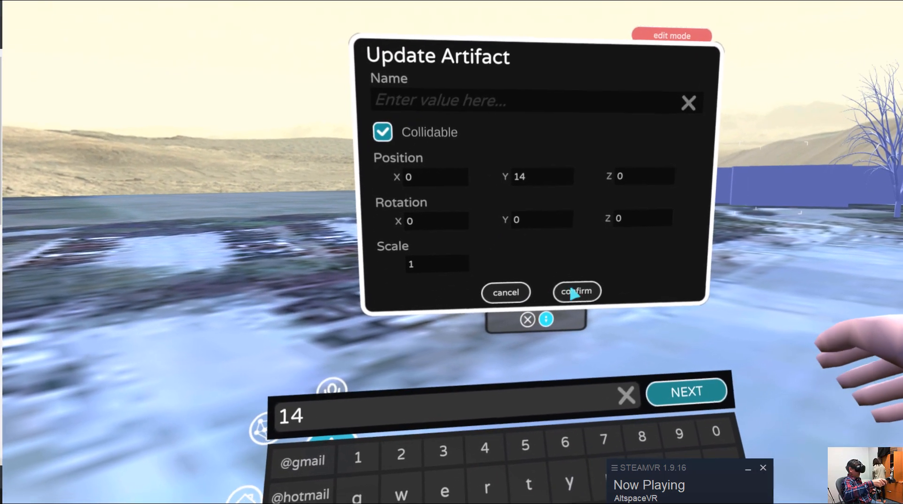
left_click(573, 292)
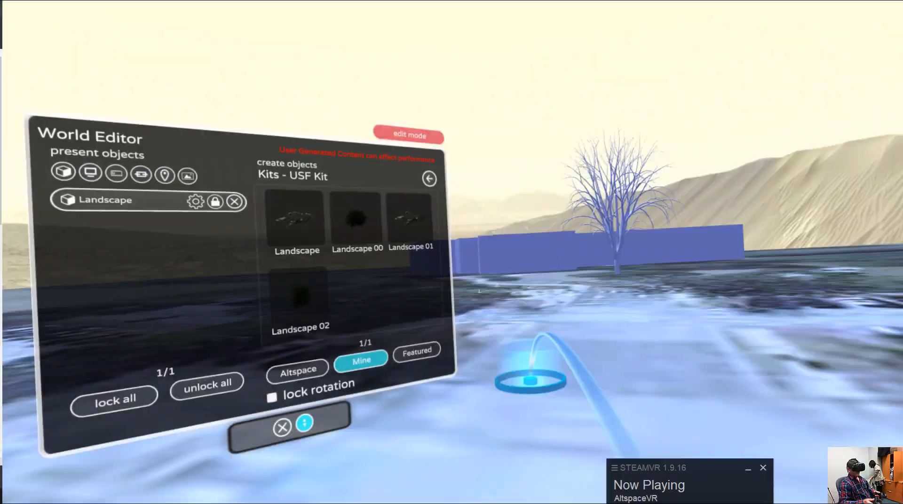
Close the World Editor and teleport across the landscape towards the building and the bare tree.
left_click(530, 379)
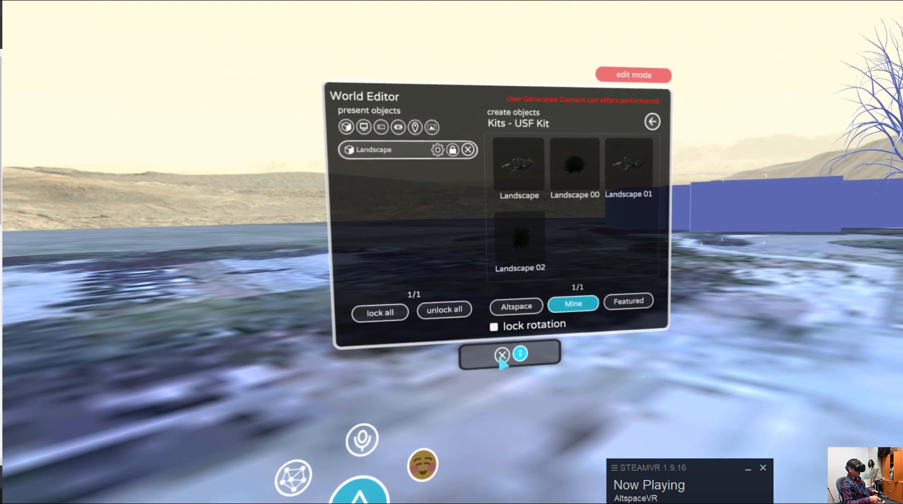
left_click(503, 357)
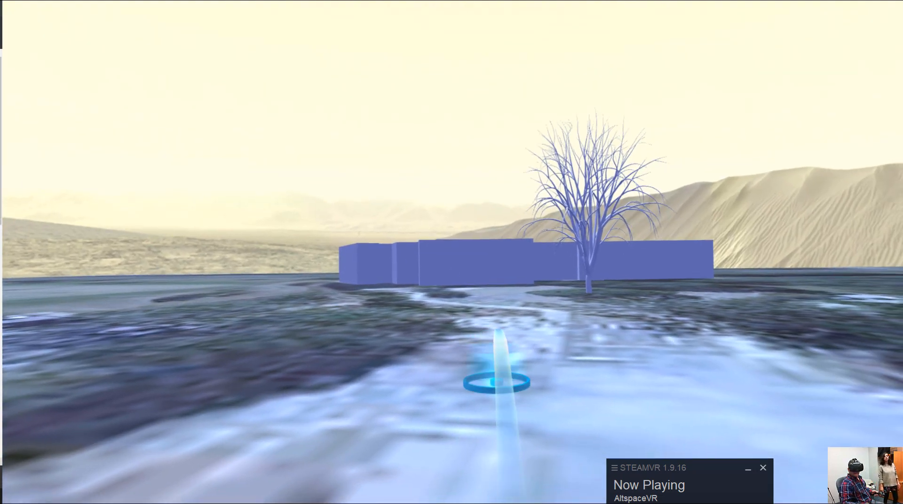
left_click(495, 379)
left_click(508, 379)
left_click(583, 330)
left_click(611, 363)
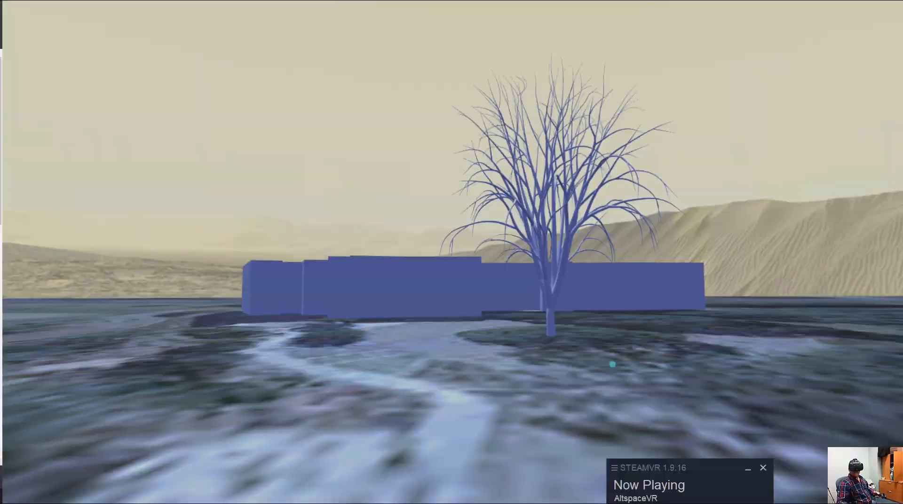
left_click(611, 362)
left_click(822, 371)
left_click(701, 387)
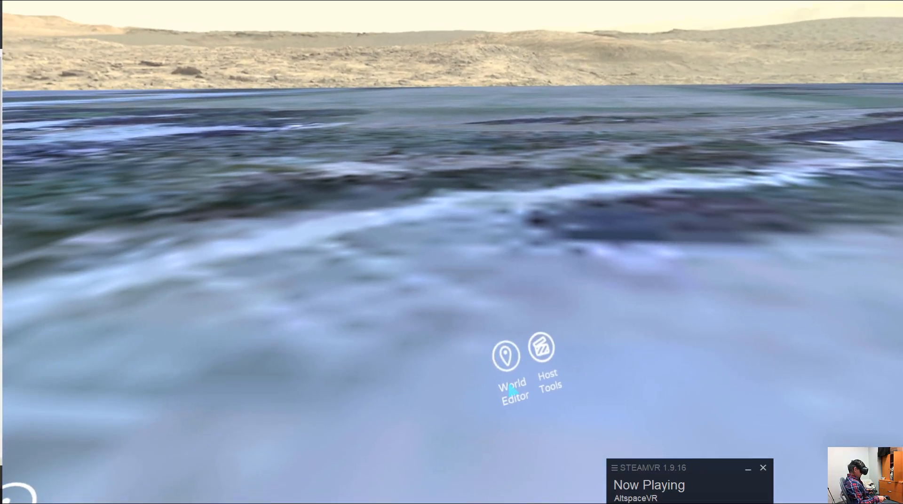
Reopen the World Editor, add the Shwfusf solar panel from the own kit Patel Assets, and move it onto the ground.
left_click(518, 460)
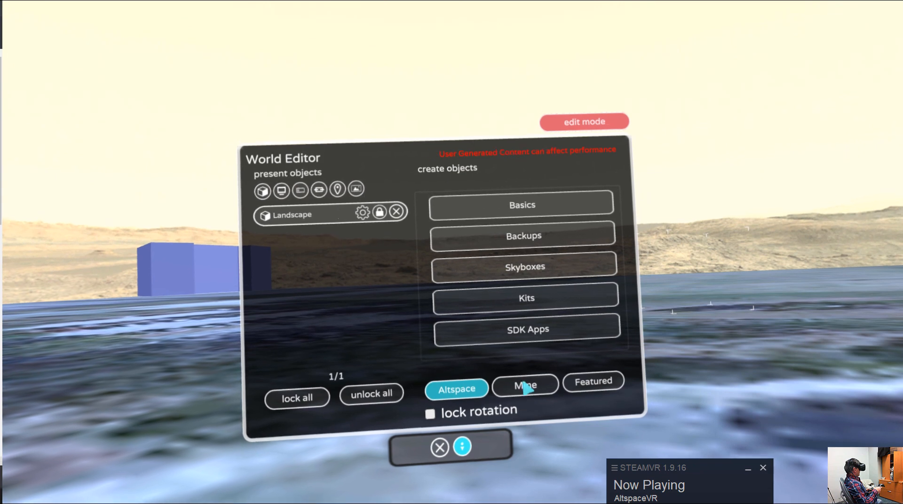
left_click(526, 387)
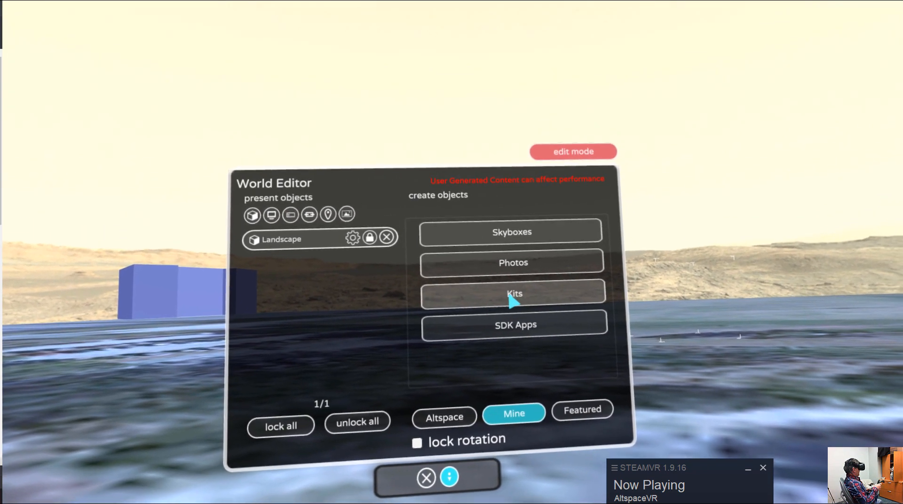
left_click(515, 295)
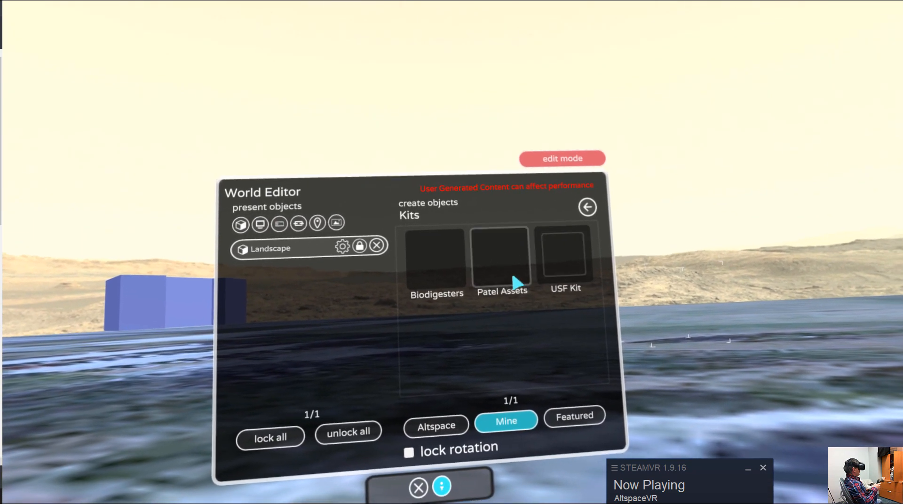
left_click(518, 272)
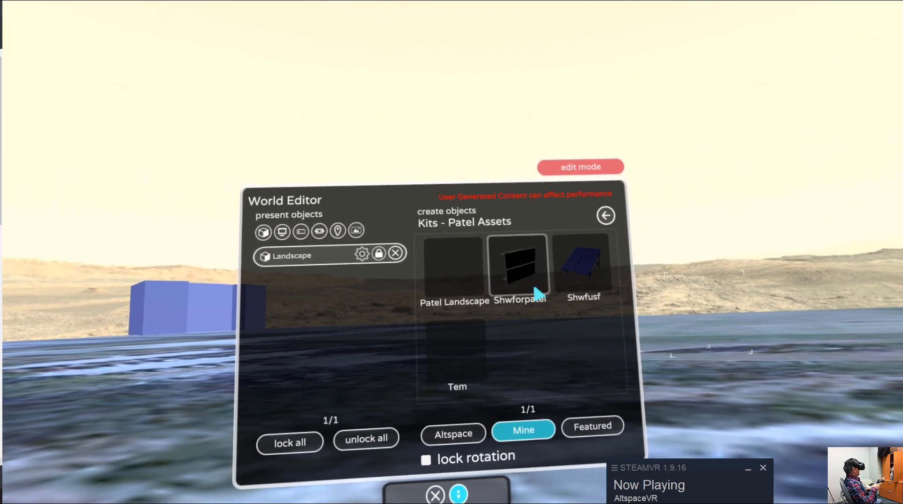
left_click(581, 275)
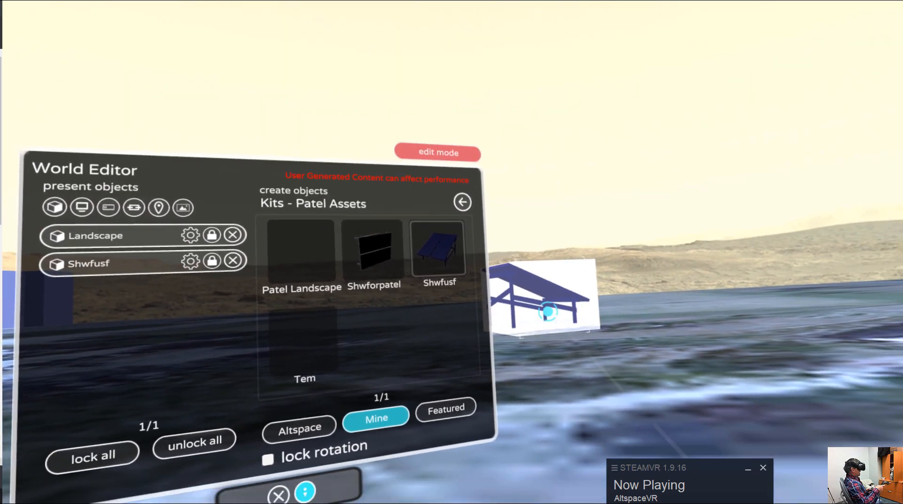
left_click_drag(548, 311, 491, 355)
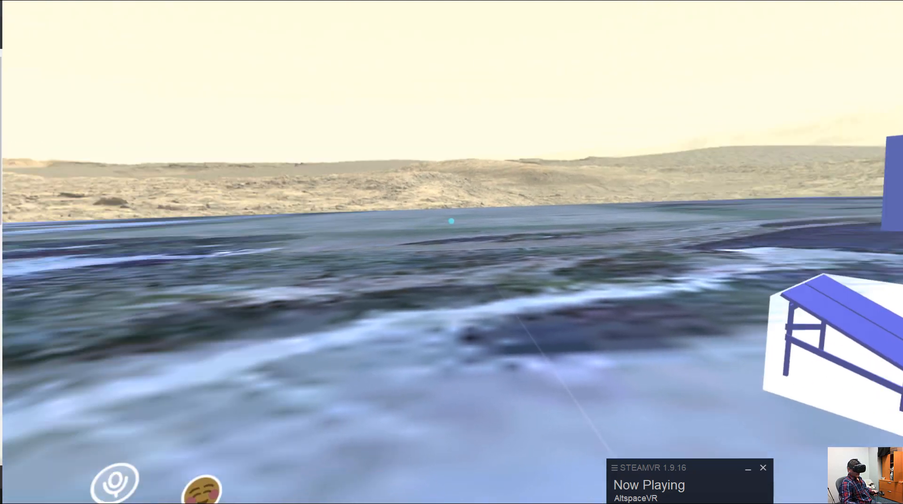
Add a second Shwfusf solar panel from Patel Assets and move it to a separate spot on the landscape.
left_click(487, 264)
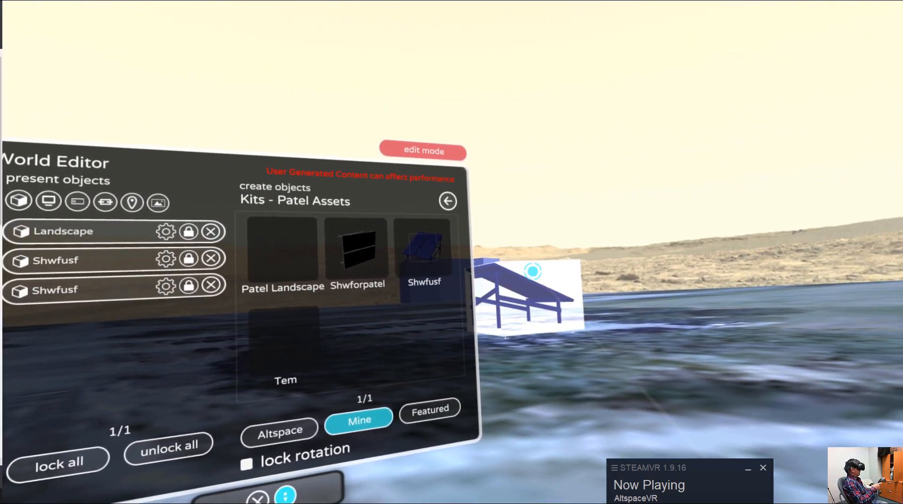
left_click_drag(532, 271, 453, 221)
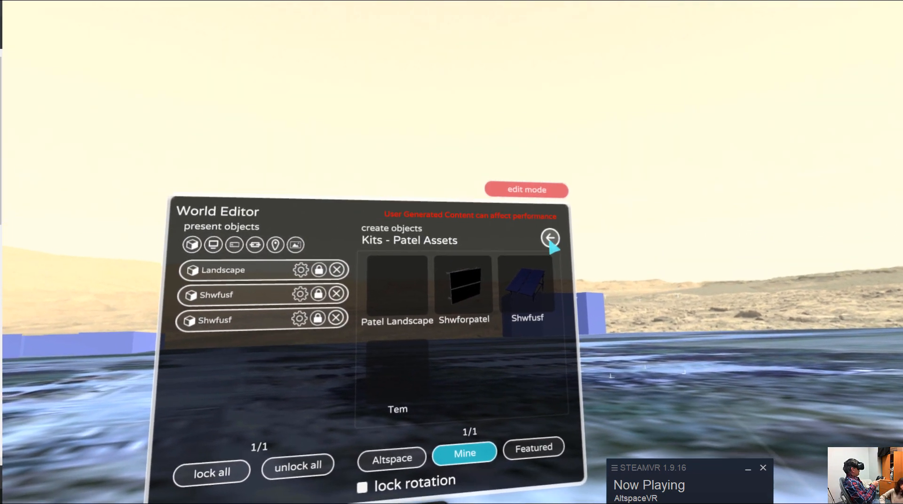
Open the USF Kit's objects and reposition the nearer Shwfusf panel on the ground.
left_click(548, 236)
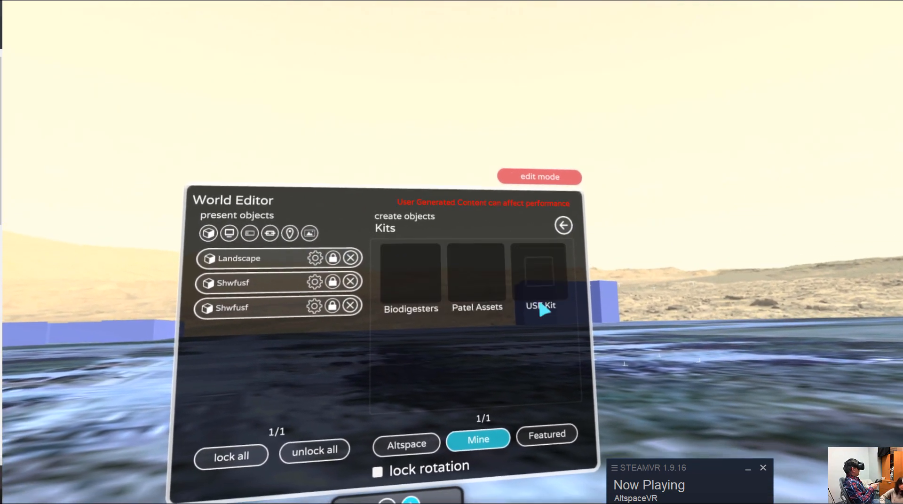
left_click(536, 269)
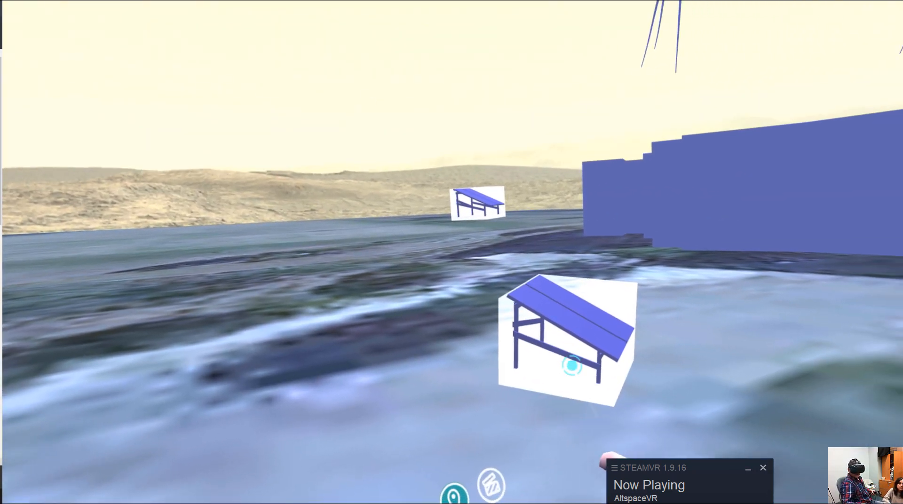
left_click_drag(572, 366, 504, 346)
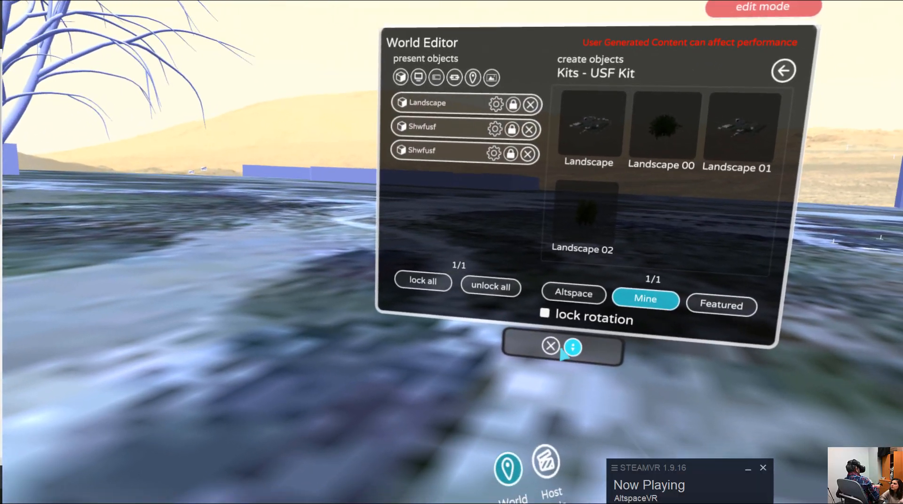
Turn off edit mode in the World Editor and close the editor.
left_click(559, 348)
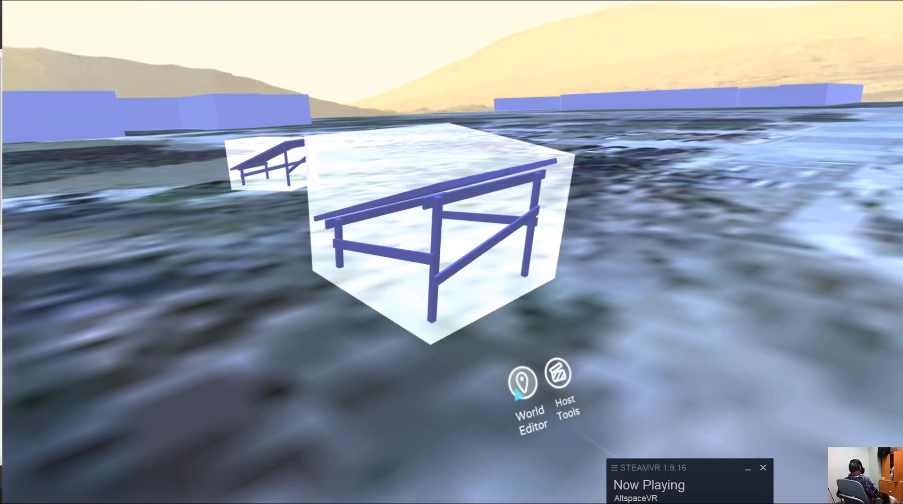
left_click(523, 380)
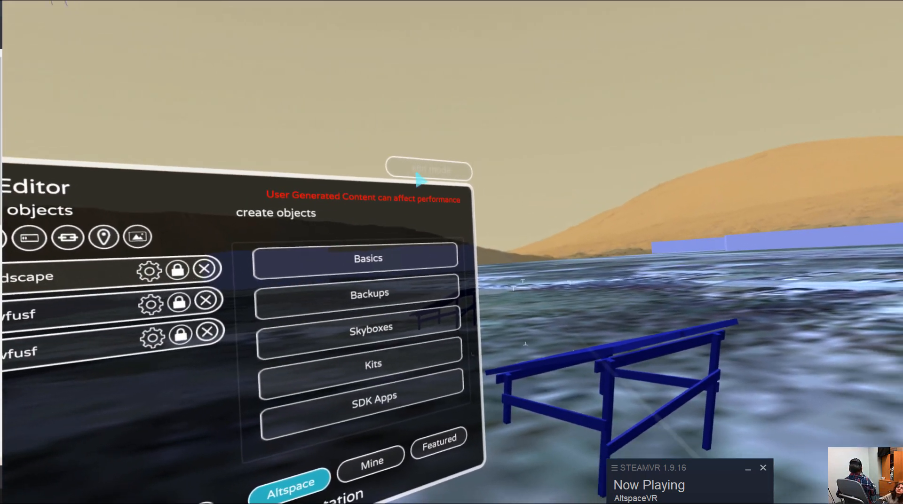
left_click(389, 154)
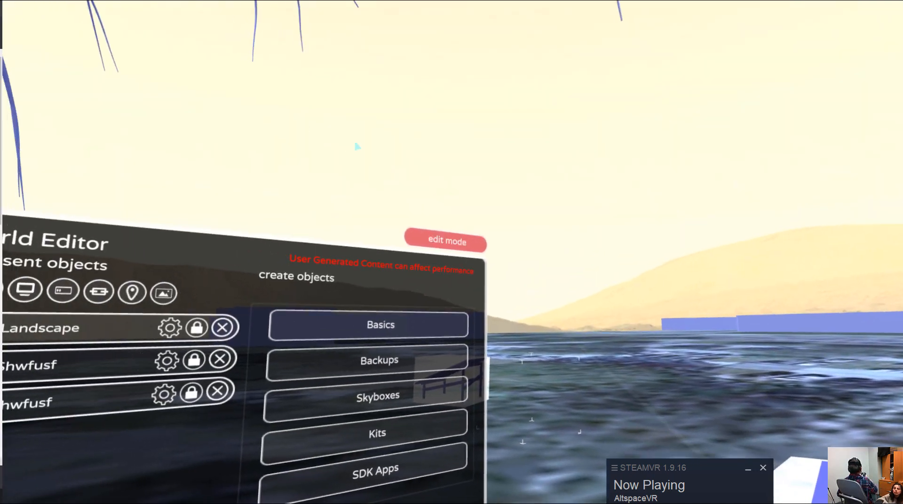
left_click(426, 239)
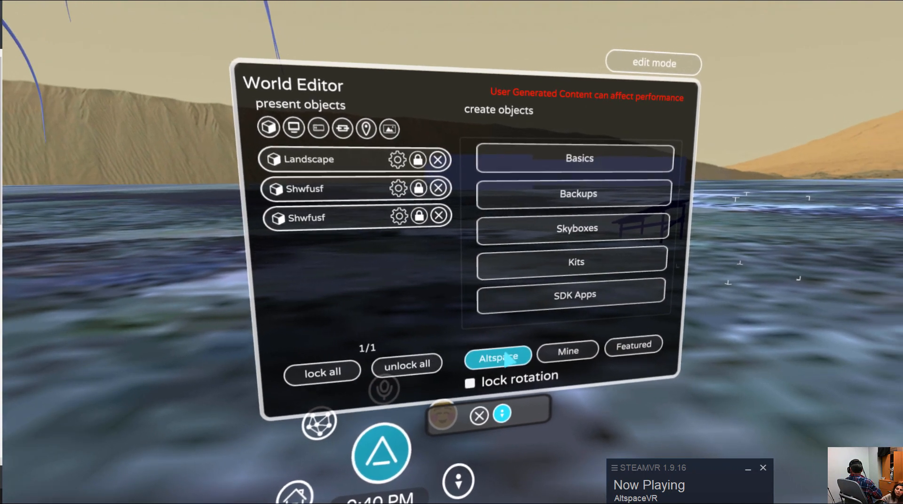
left_click(466, 402)
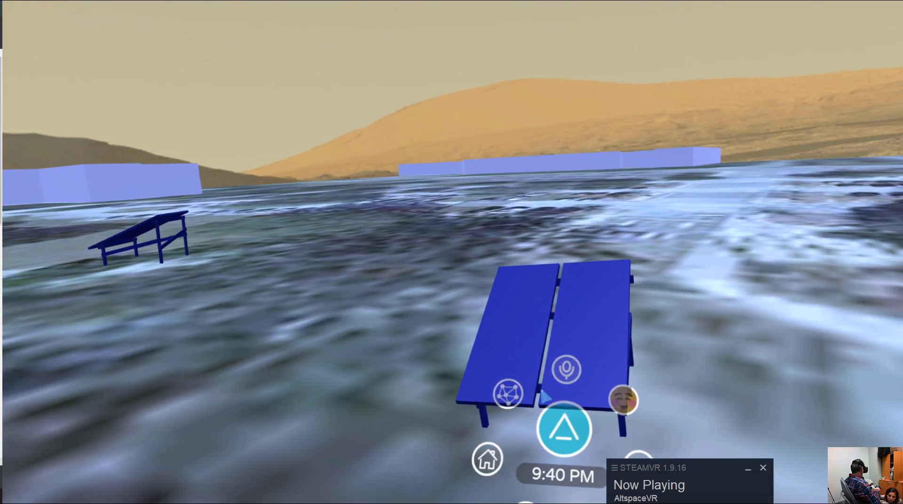
Look at the info page of Test World for USF among the own worlds and return to the list.
left_click(549, 413)
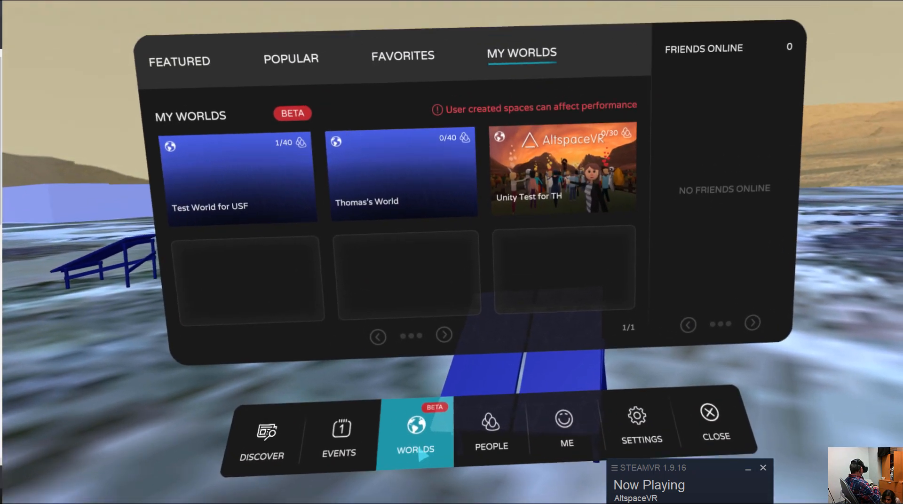
mouse_move(412, 337)
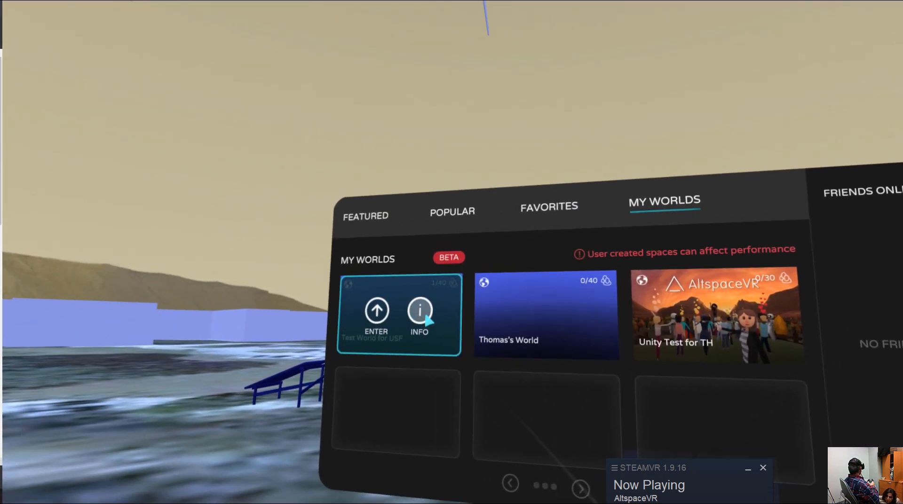
left_click(426, 317)
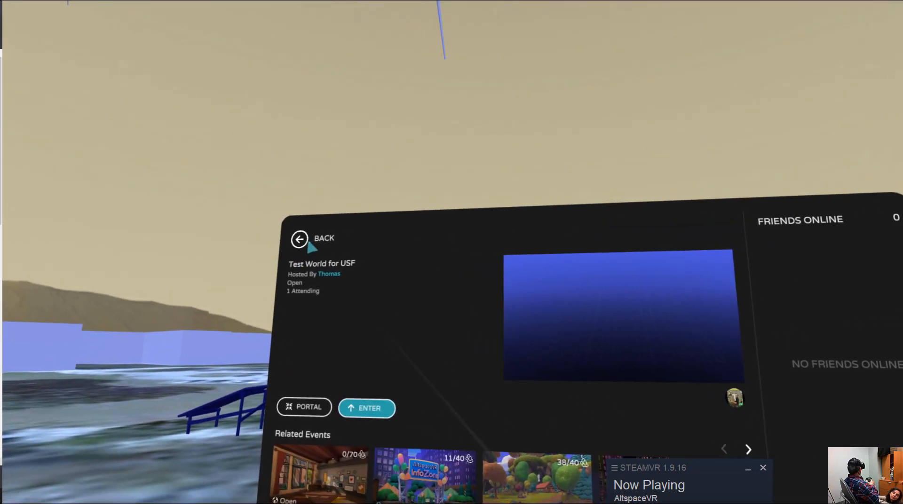
left_click(307, 242)
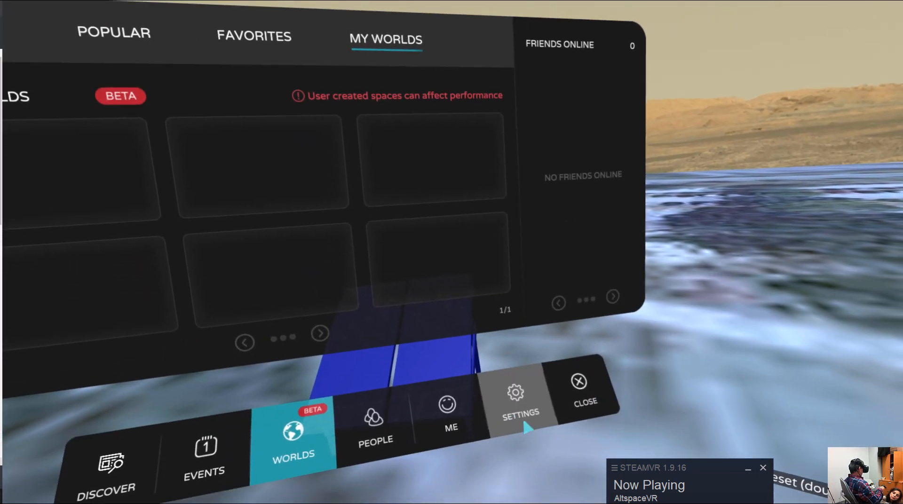
Enable Fly in the input settings and close the main menu.
left_click(518, 403)
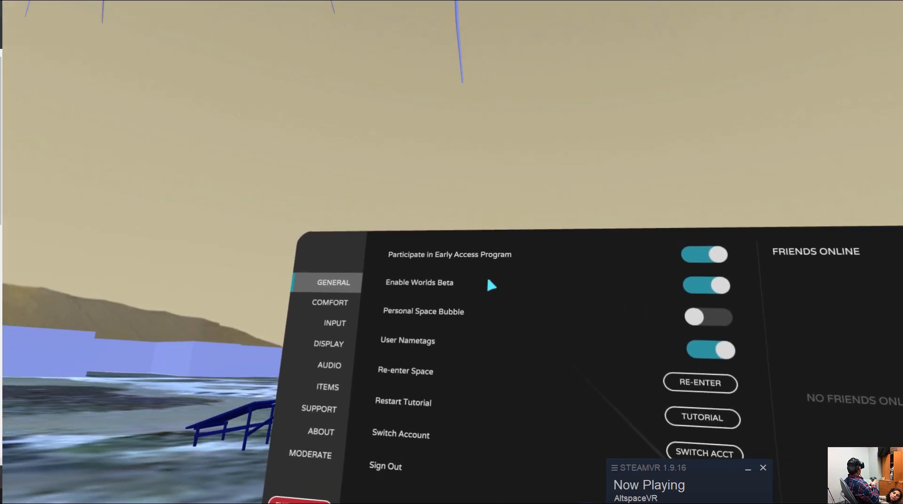
left_click(407, 314)
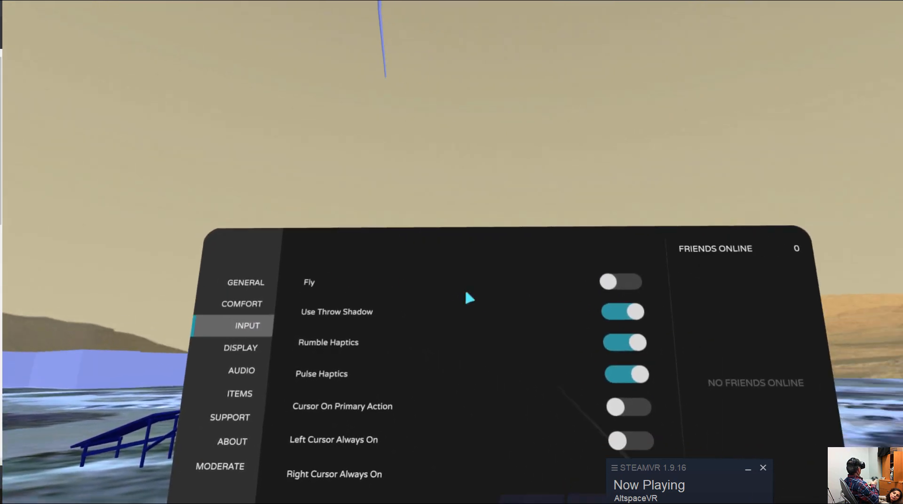
left_click(540, 272)
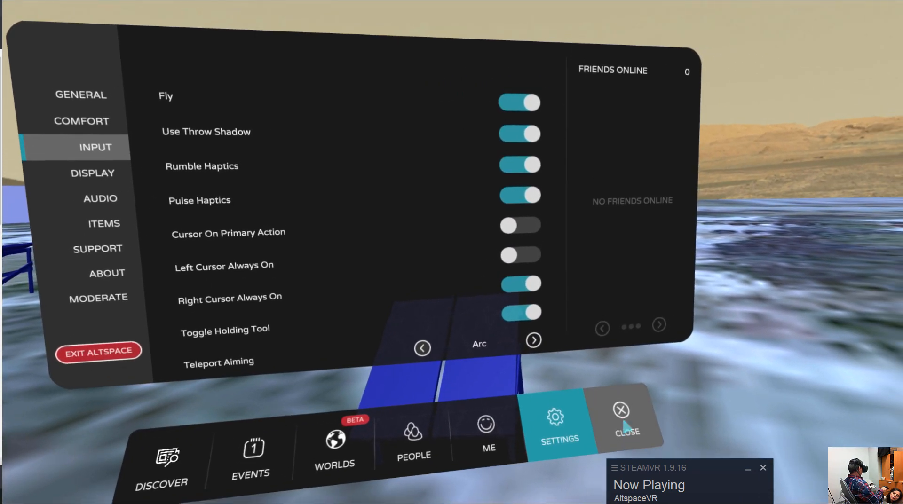
left_click(625, 426)
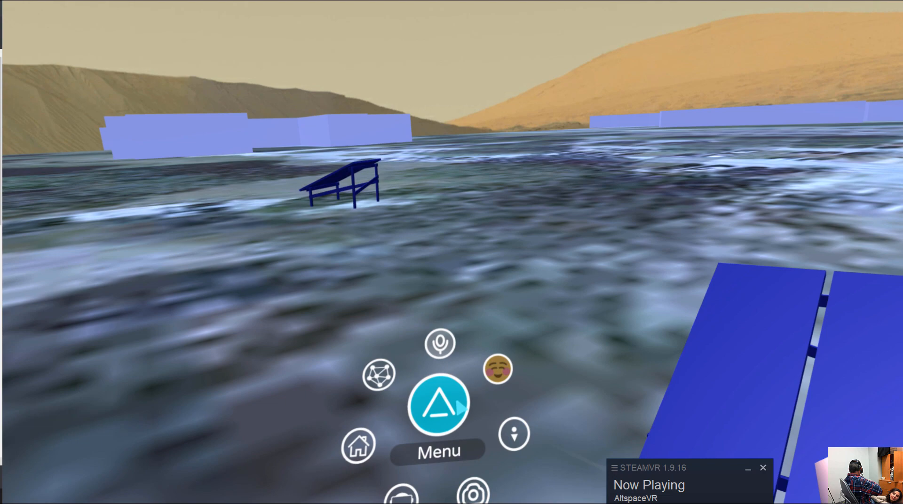
Open the World Editor and turn on edit mode.
left_click(424, 405)
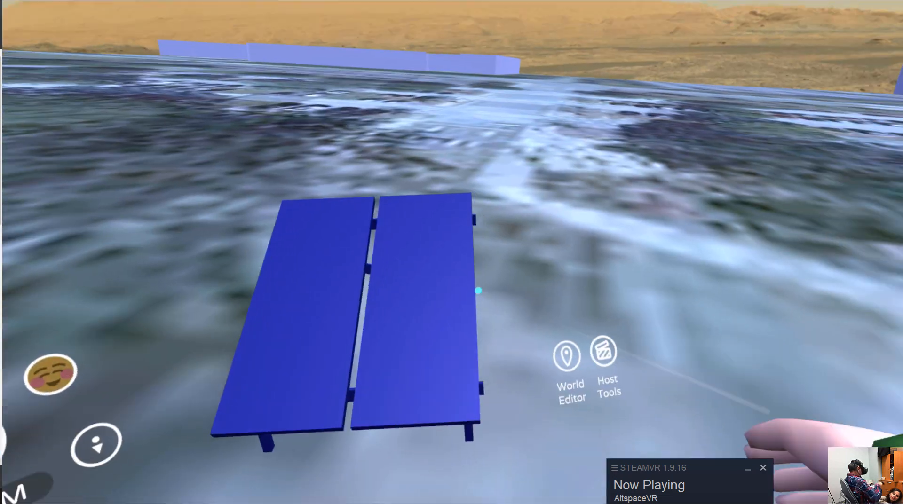
left_click(535, 355)
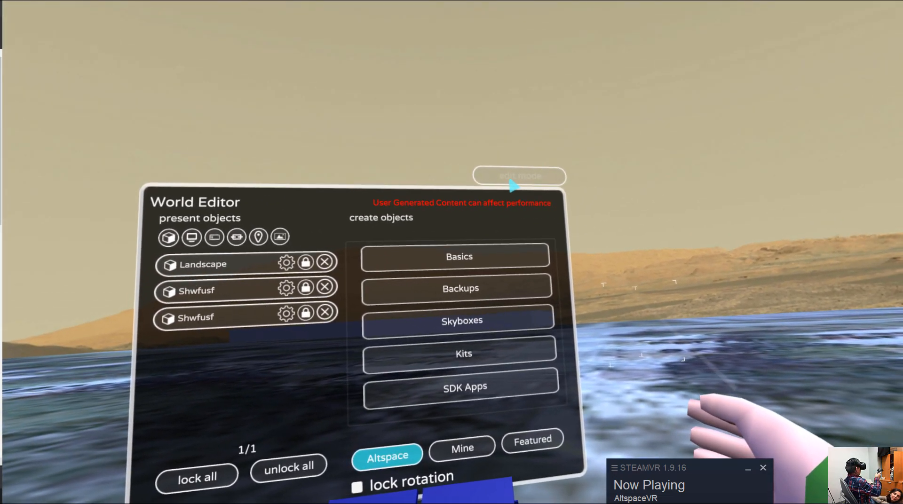
left_click(557, 106)
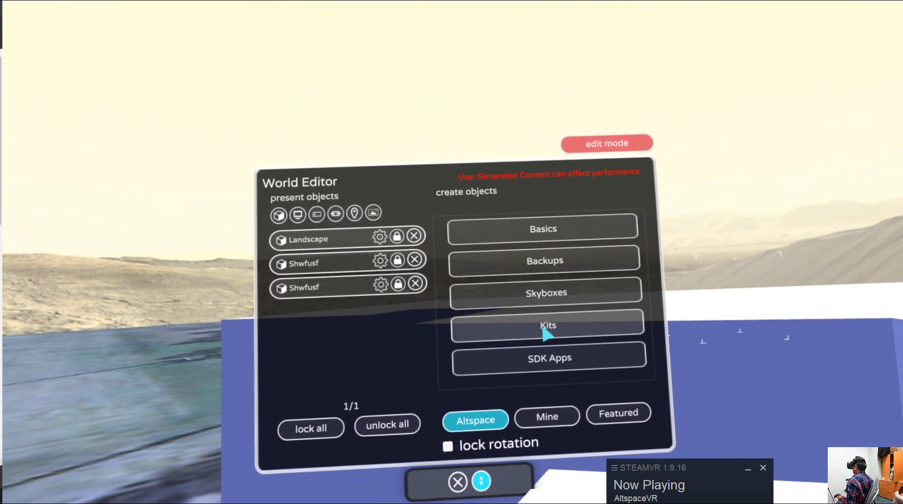
Open the Patel Assets kit among the own kits and add another Shwfusf panel to the world.
left_click(470, 323)
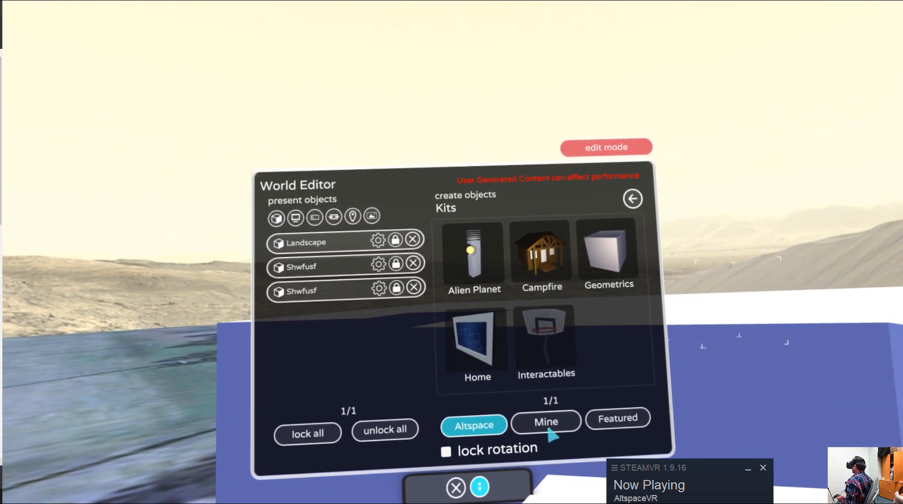
left_click(548, 425)
left_click(520, 327)
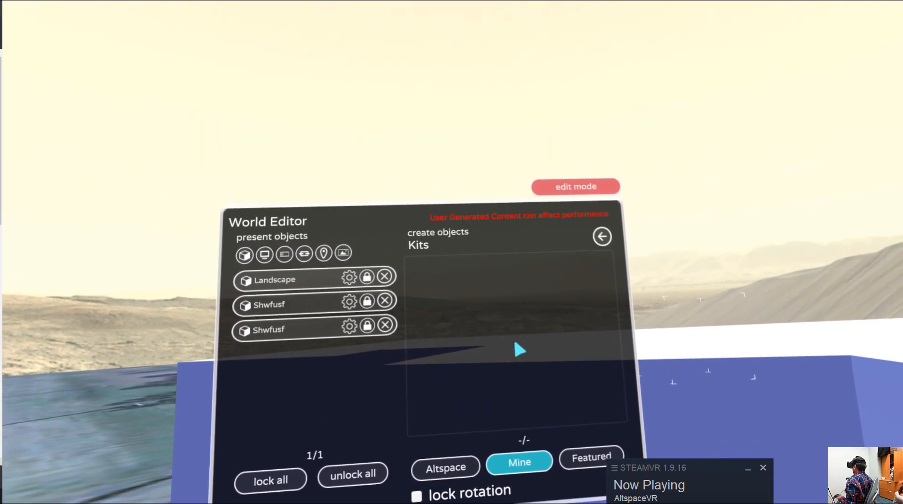
left_click(507, 310)
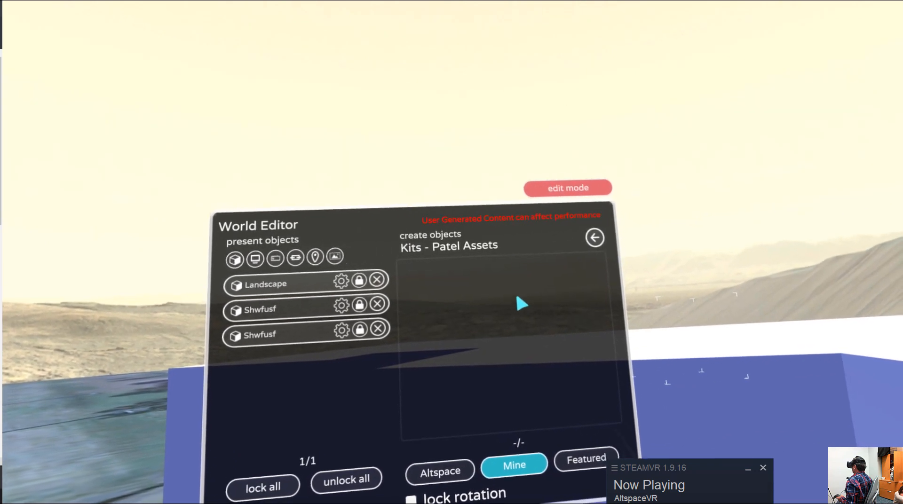
left_click(549, 301)
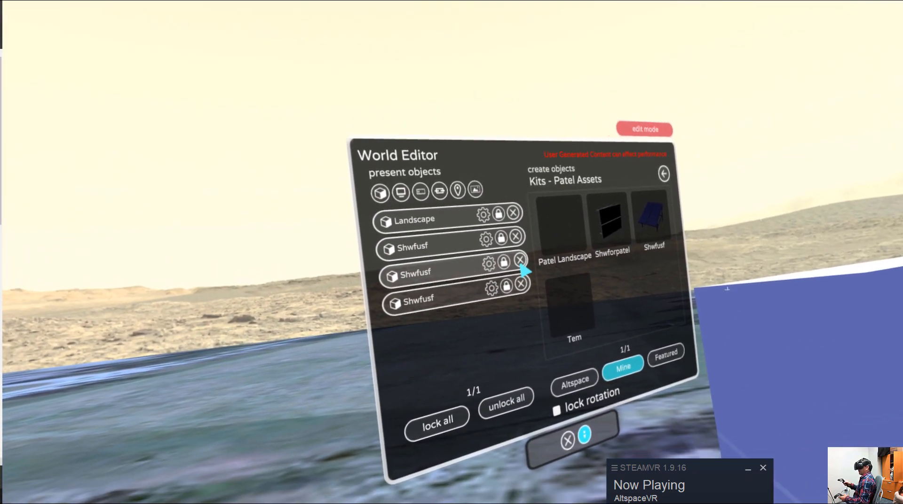
Delete two of the three Shwfusf panels from the world and set the remaining panel's scale to .2.
left_click(520, 261)
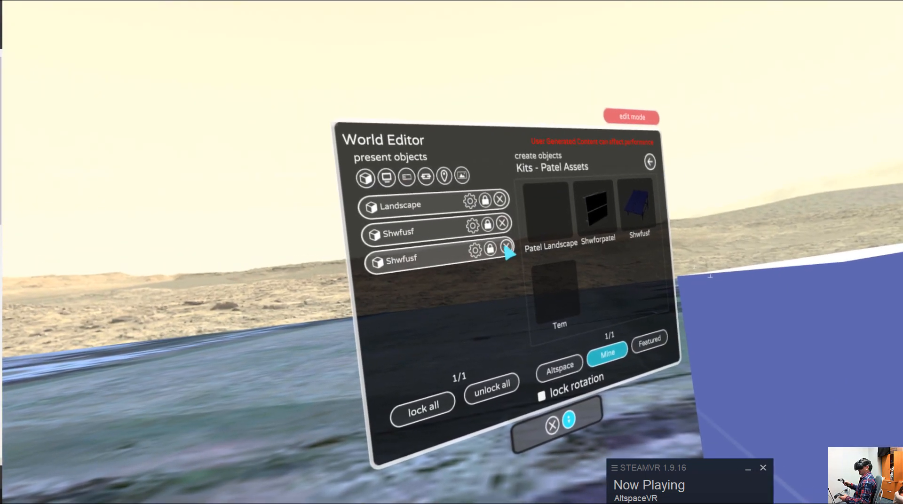
left_click(507, 247)
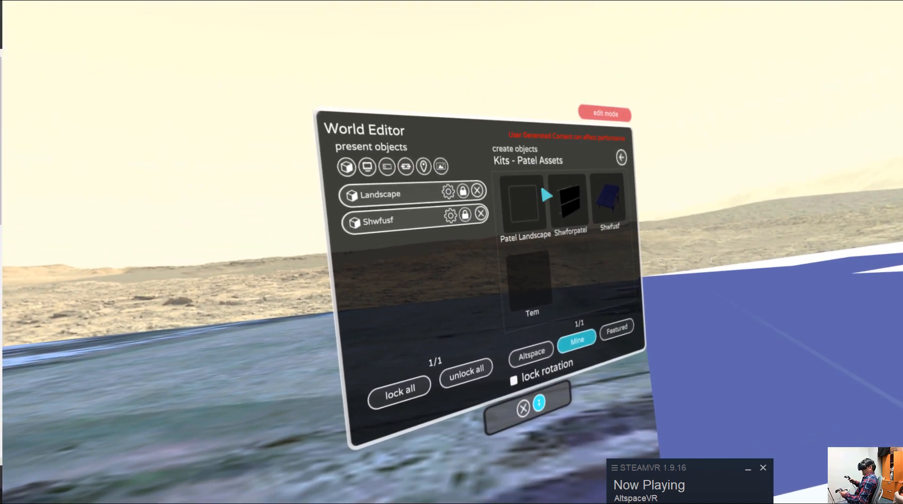
left_click(449, 211)
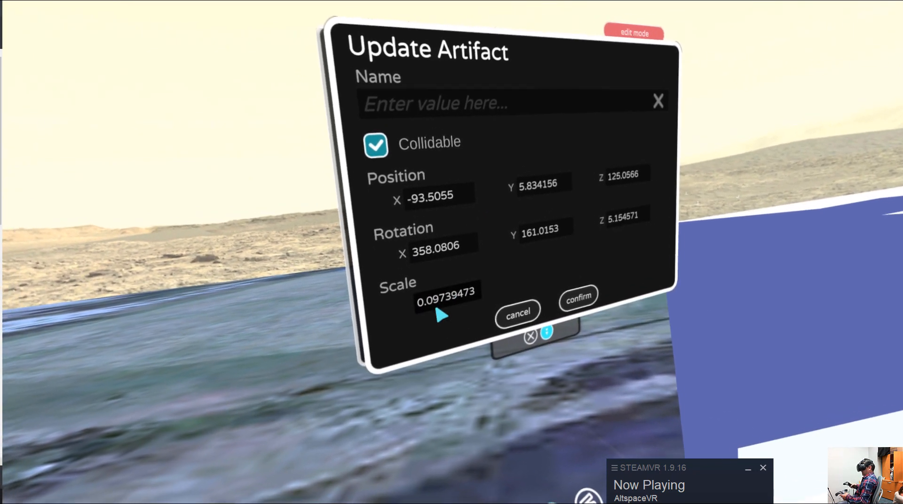
left_click(450, 332)
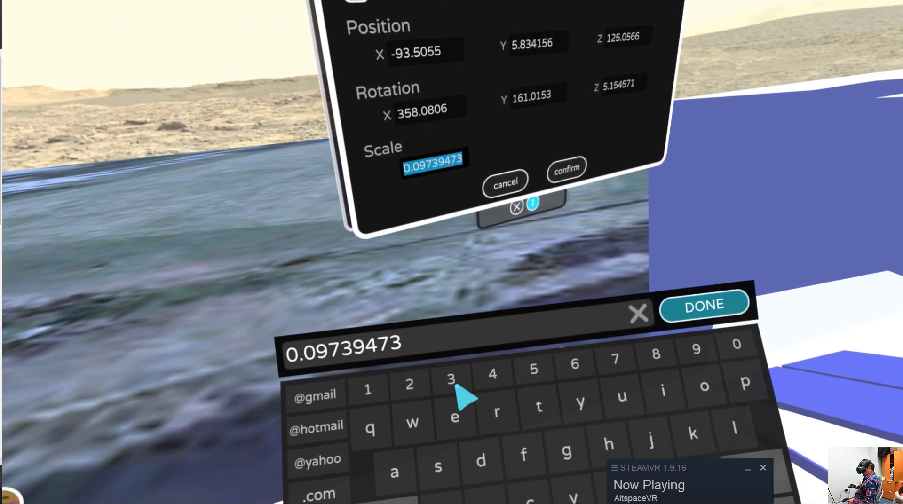
key("BackSpace")
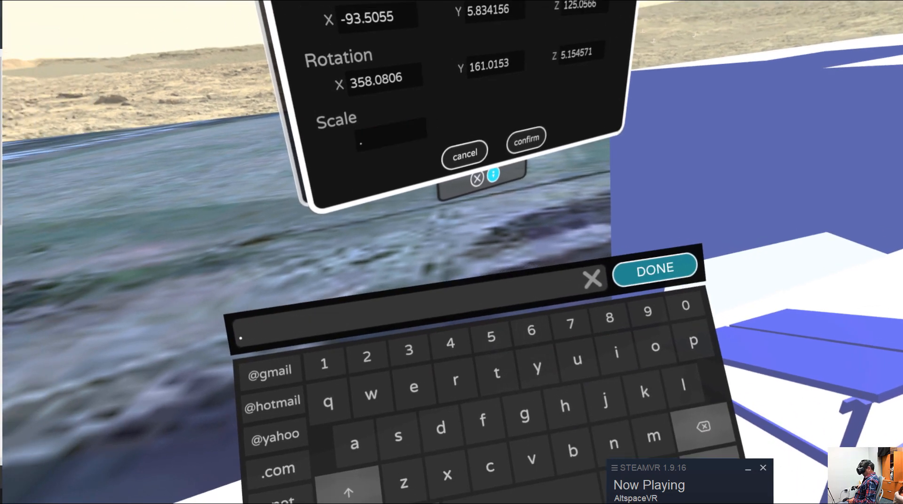
type(".2")
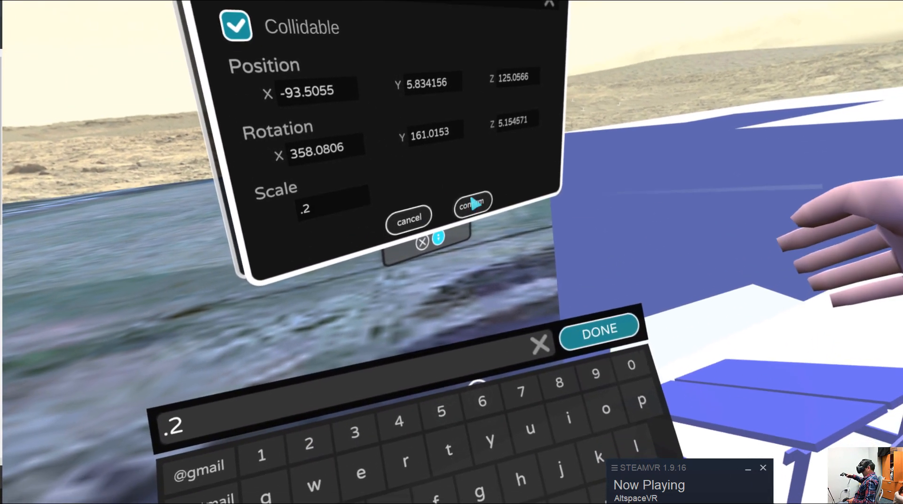
left_click(474, 203)
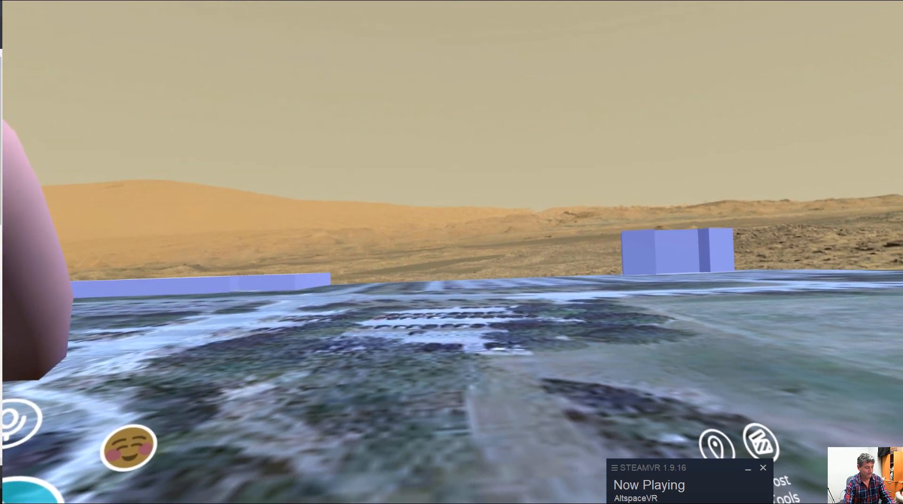
Switch to the Unity editor with the AltspaceVR kit build settings.
key("alt+Tab")
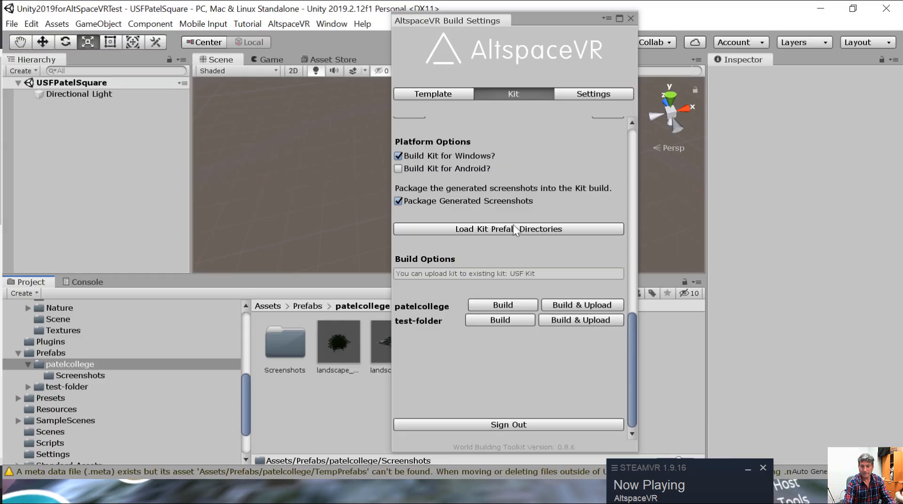